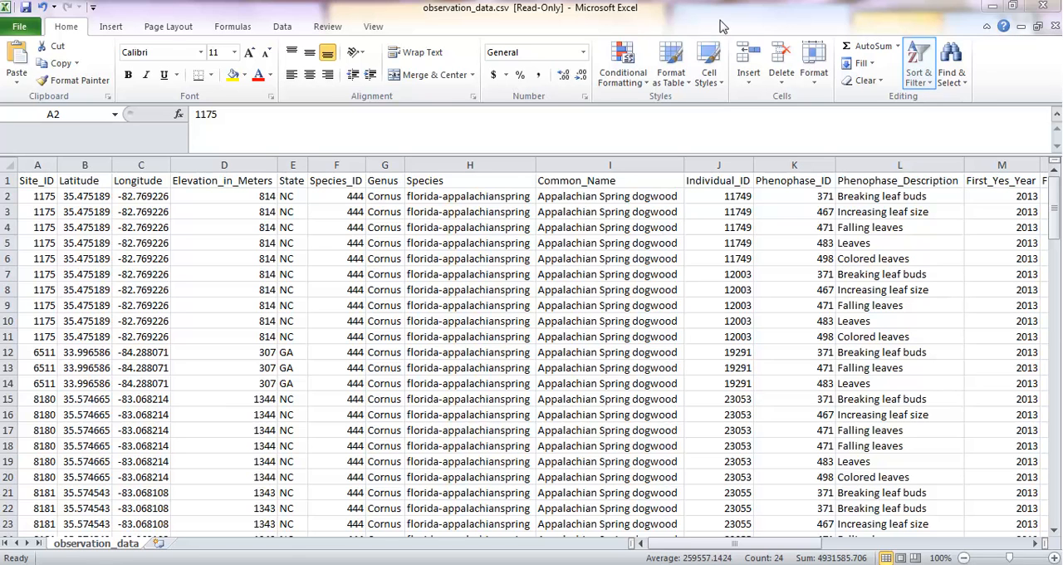
Step: Turn on filtering from row 2 and filter the Phenophase_Description column to show only Breaking leaf buds
left_click(920, 75)
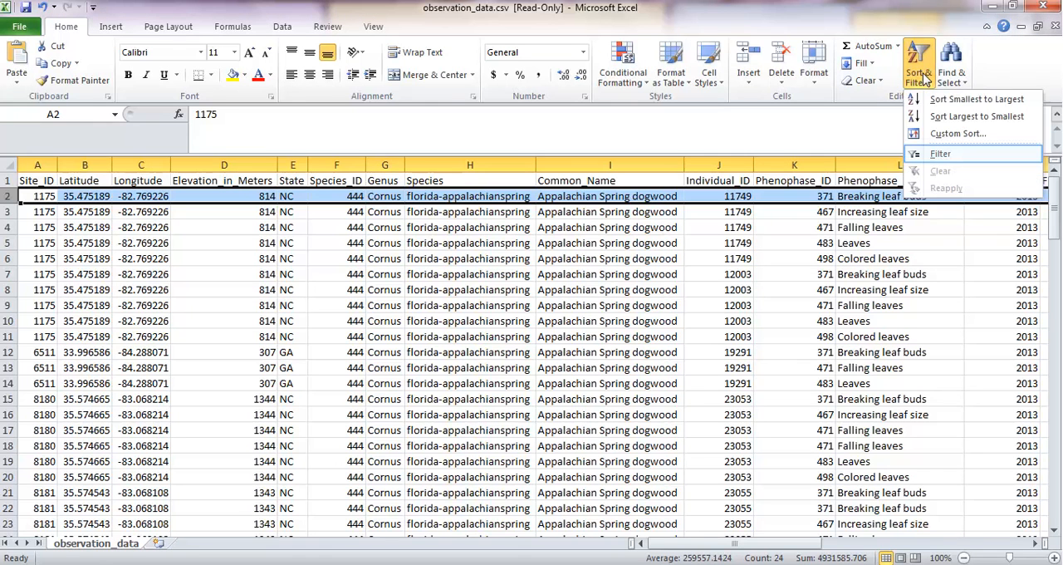
left_click(940, 154)
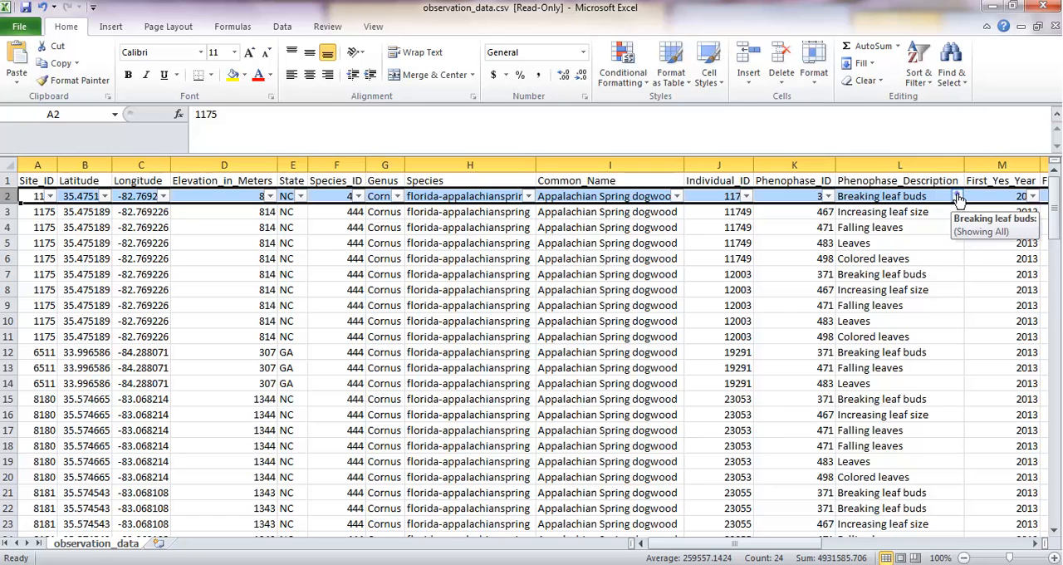
left_click(956, 196)
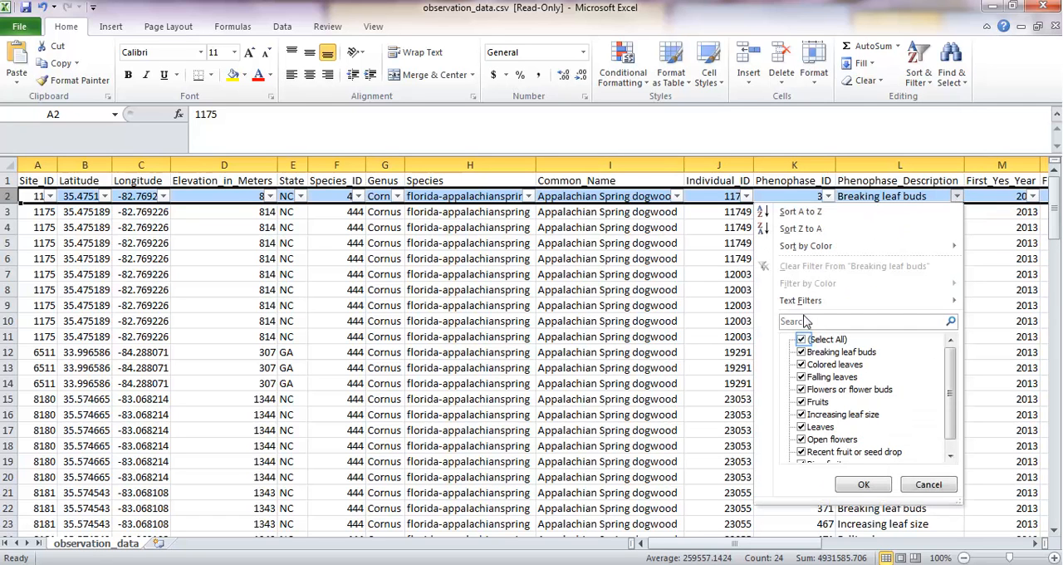
left_click(802, 342)
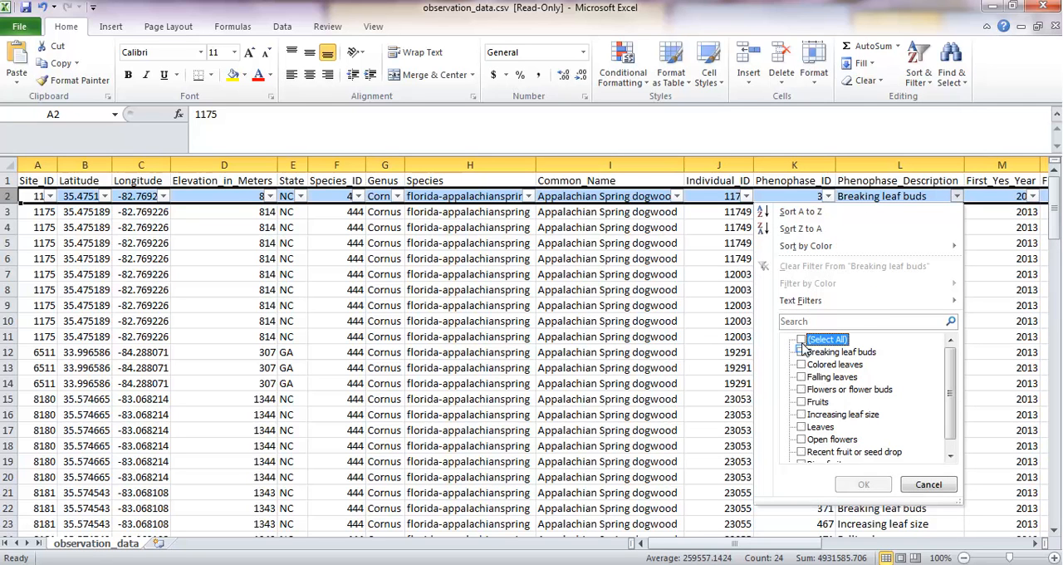
left_click(802, 353)
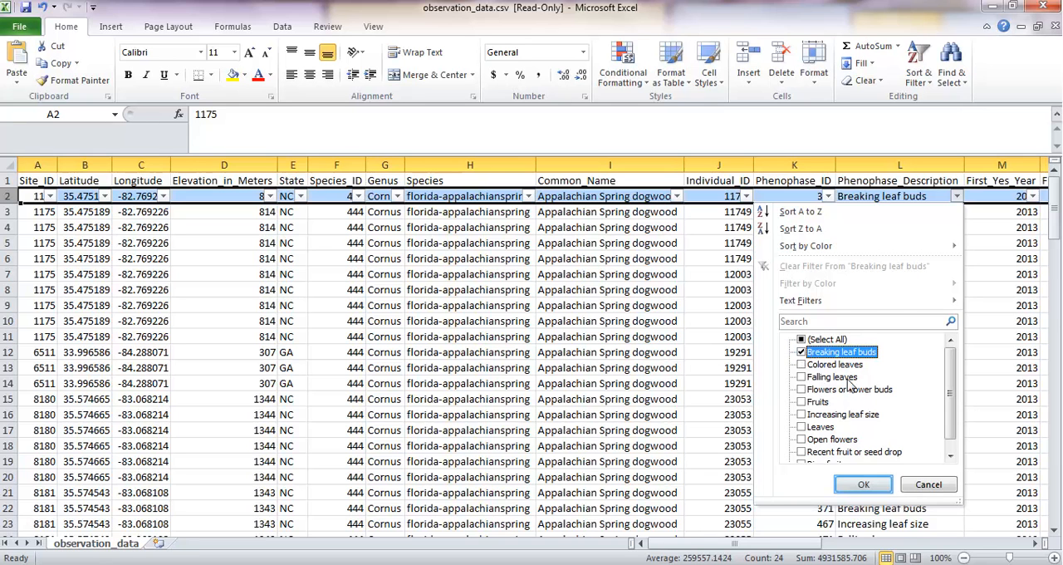
left_click(864, 485)
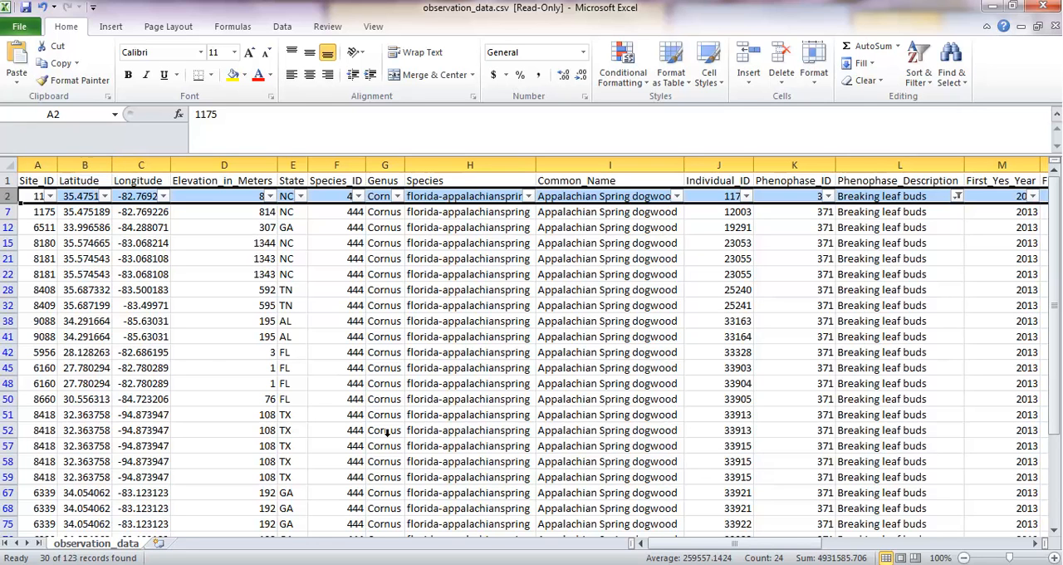
Step: Copy the filtered Latitude and First_Yes_DOY columns into a new worksheet
left_click(84, 166)
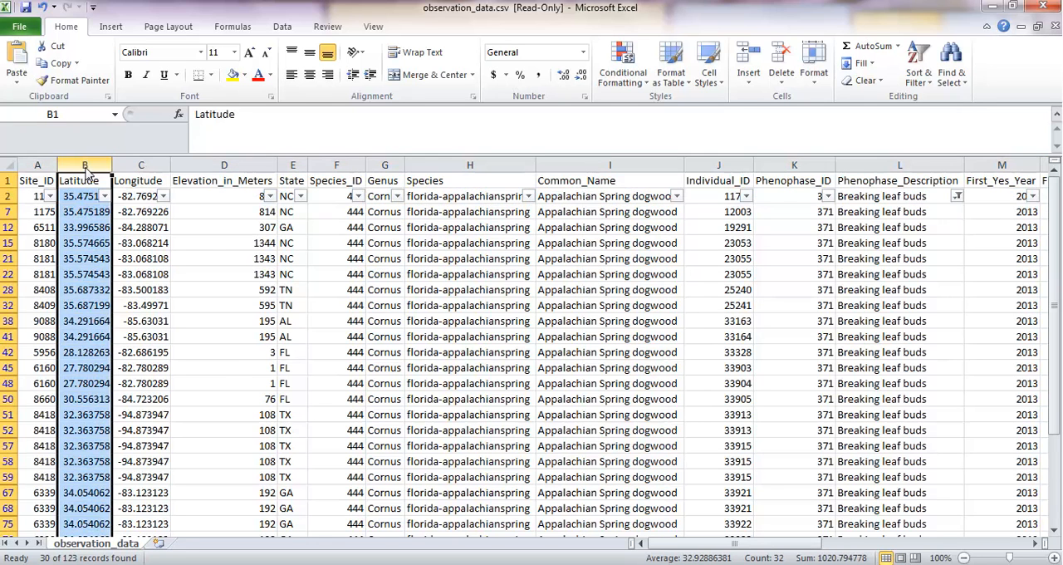
left_click_drag(736, 544, 803, 558)
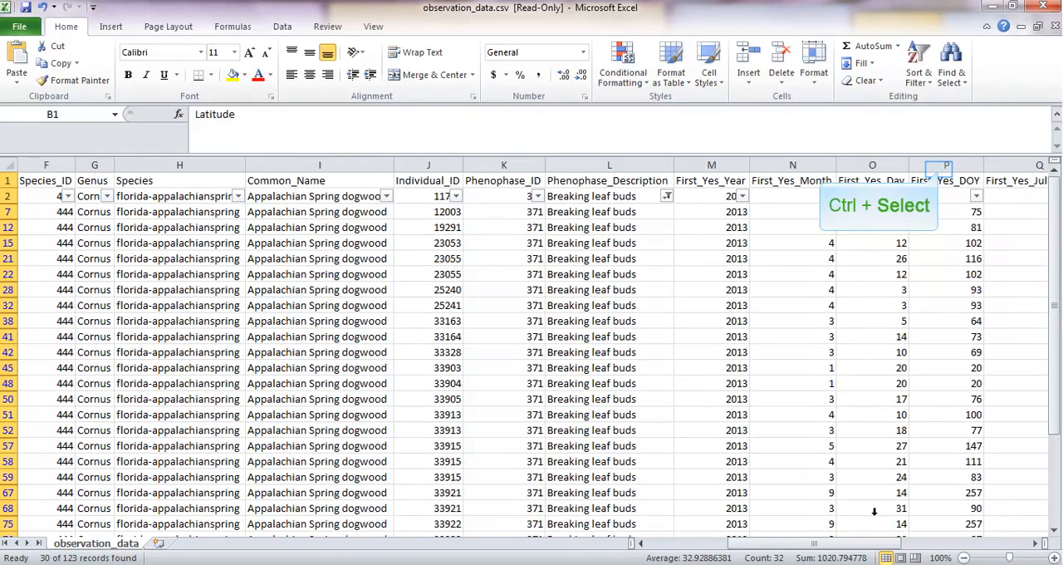
left_click(936, 165, "ctrl")
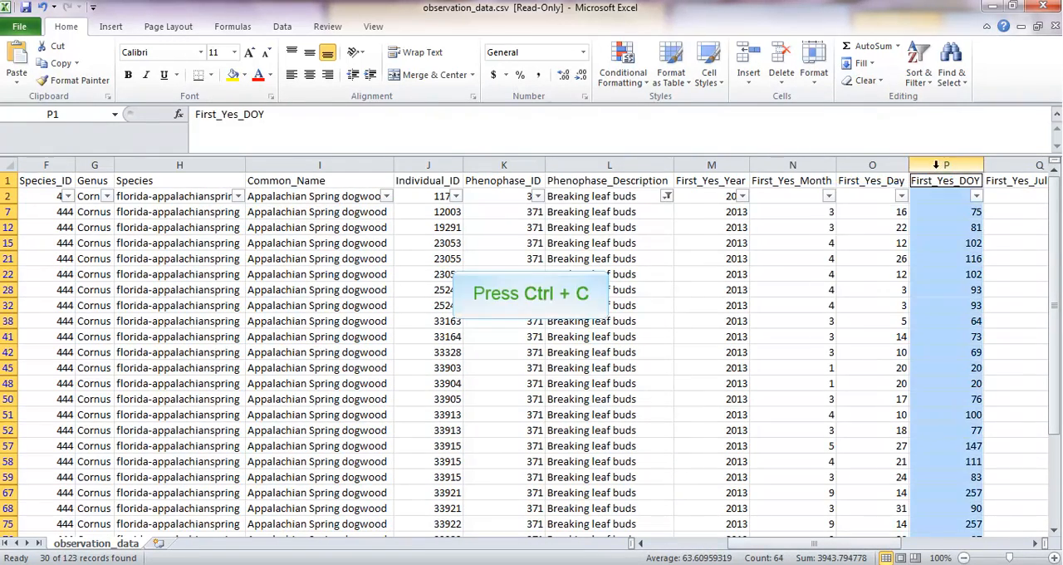
key("ctrl+c")
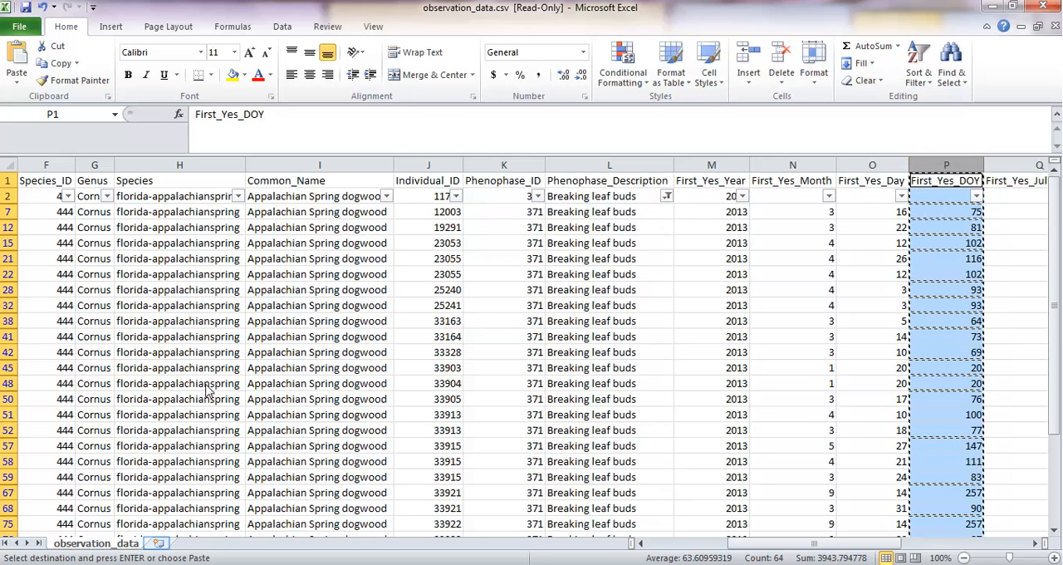
left_click(159, 543)
key("ctrl+v")
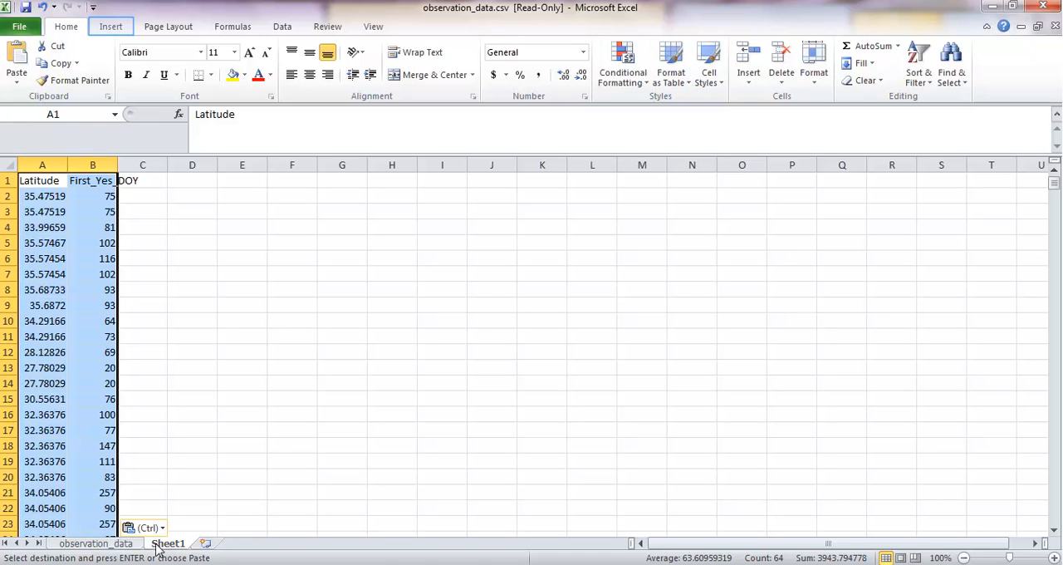
Step: Insert a markers-only scatter chart from the pasted Latitude and First_Yes_DOY data
left_click(113, 29)
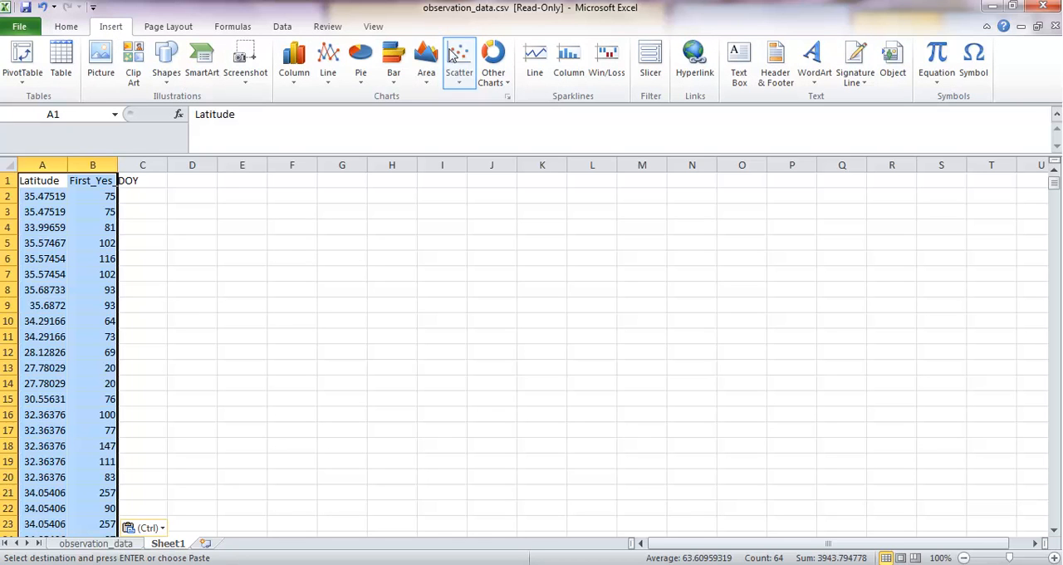
left_click(464, 68)
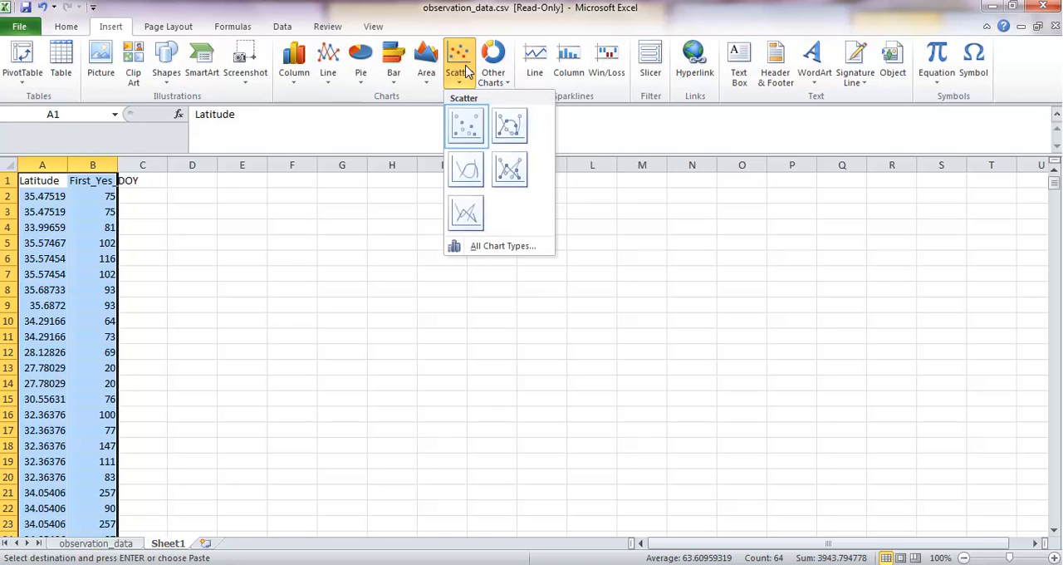
left_click(459, 131)
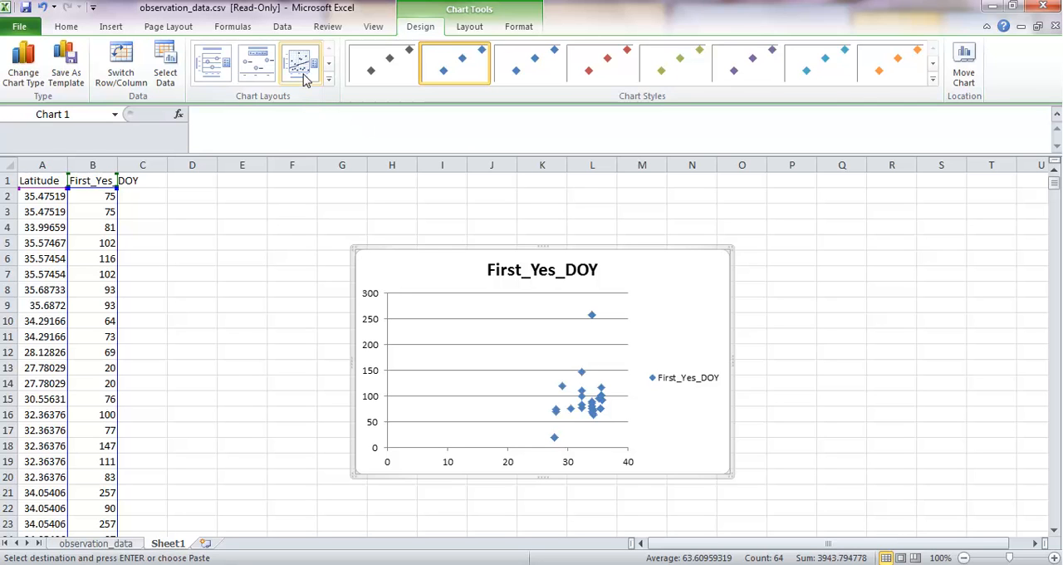
Step: Add a horizontal axis title below the chart's axis reading "Latitude"
left_click(469, 27)
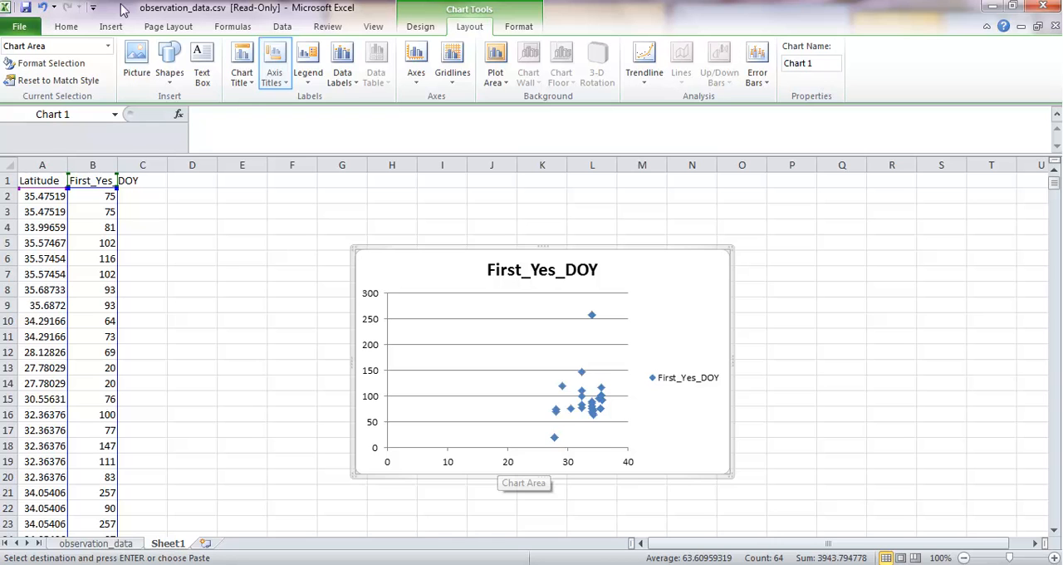
left_click(276, 60)
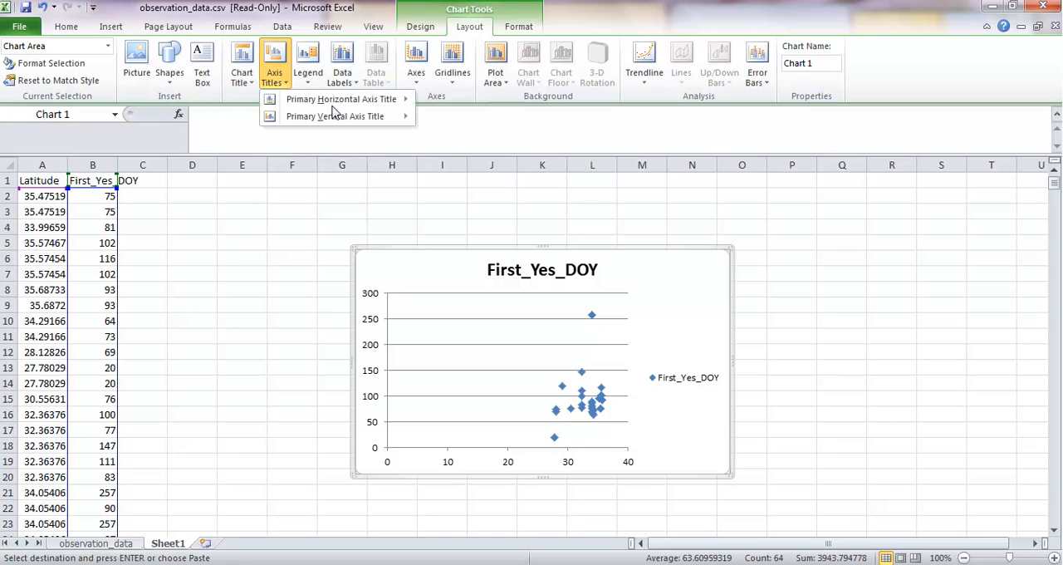
mouse_move(349, 100)
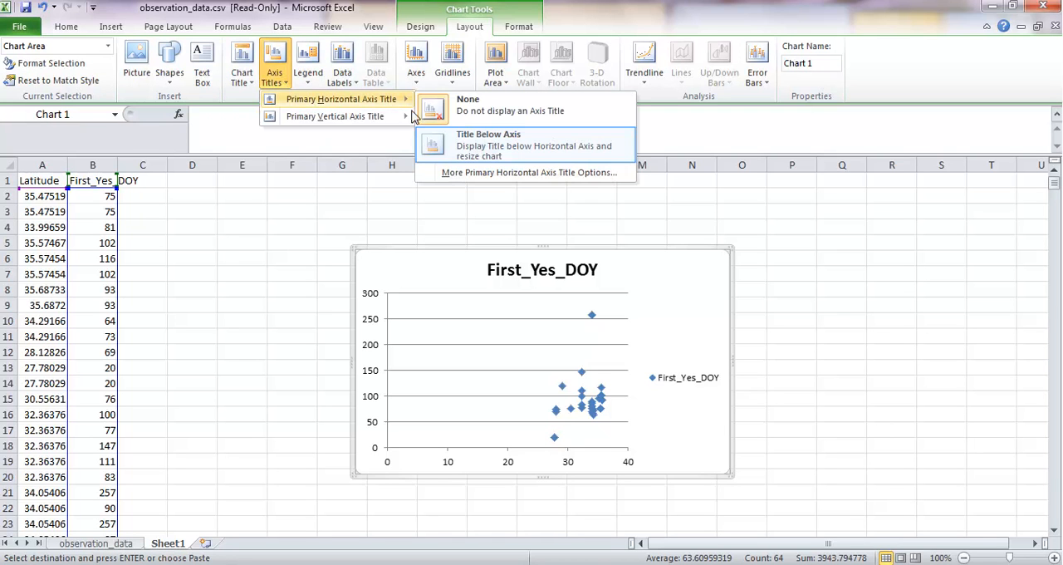
left_click(460, 138)
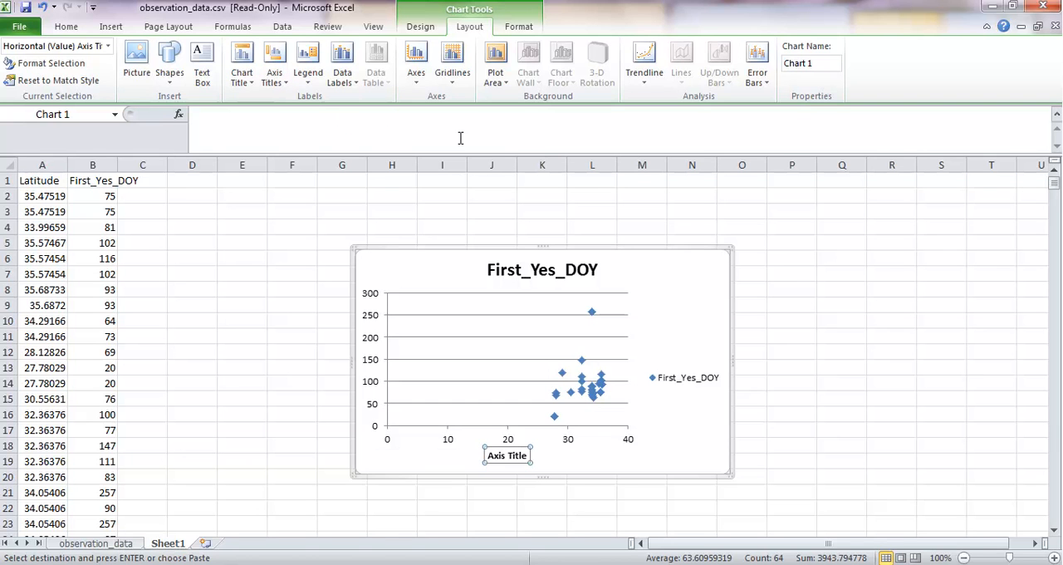
type("Latitude")
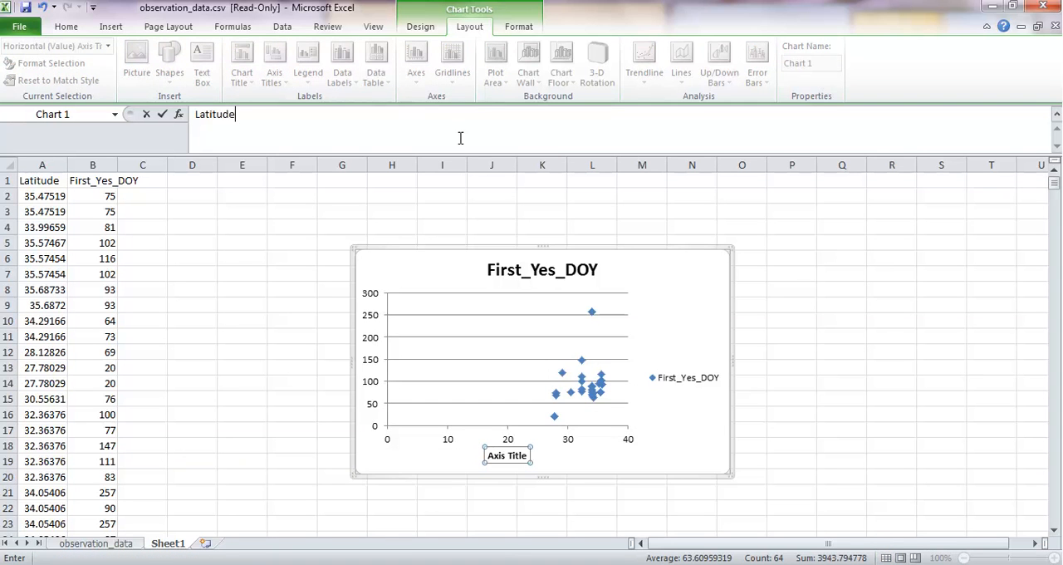
key("Return")
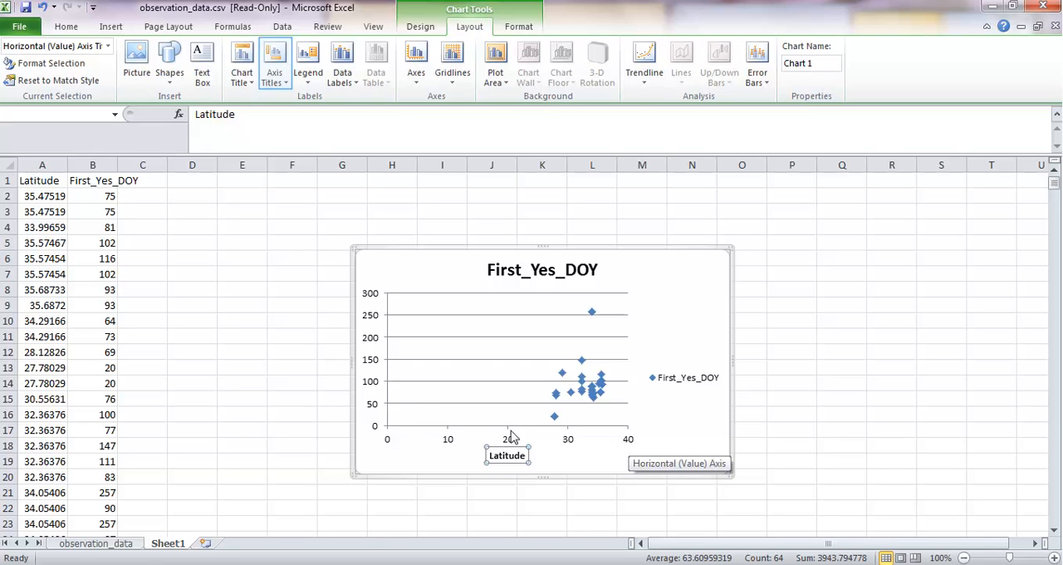
Step: Add a rotated vertical axis title reading "DOY" to the scatter chart
left_click(281, 83)
mouse_move(335, 116)
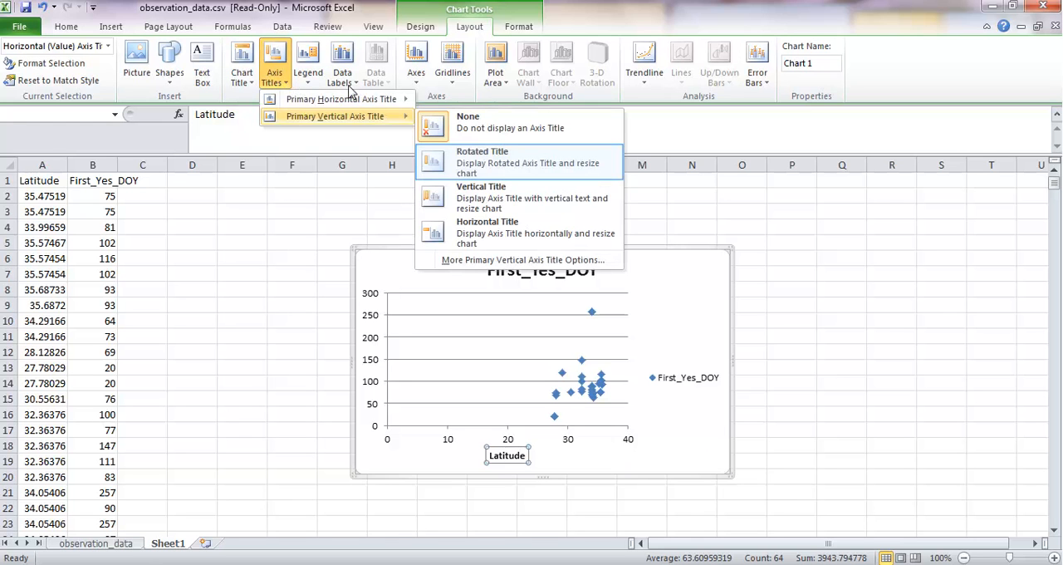
left_click(494, 166)
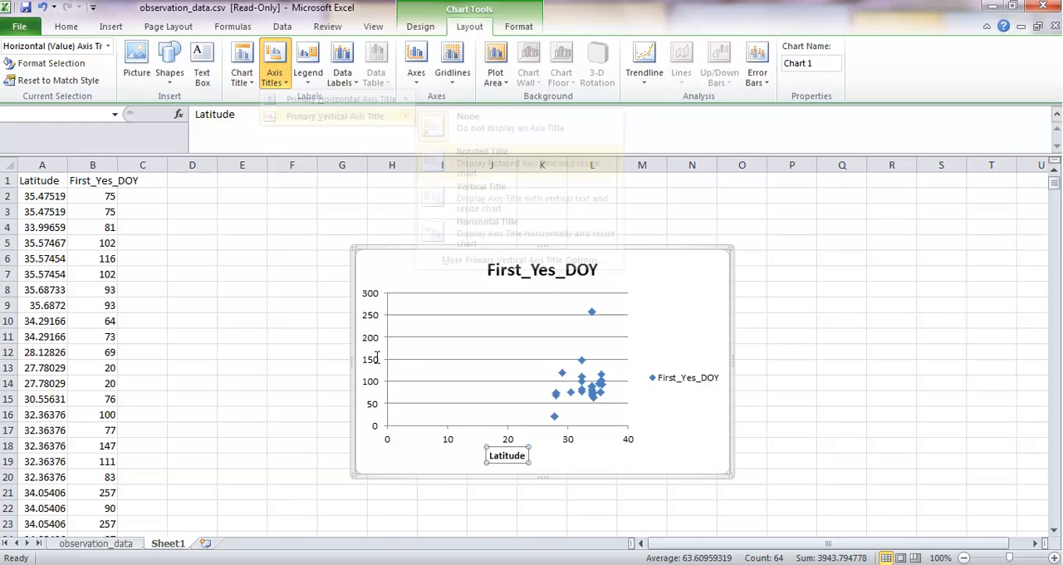
type("DOY")
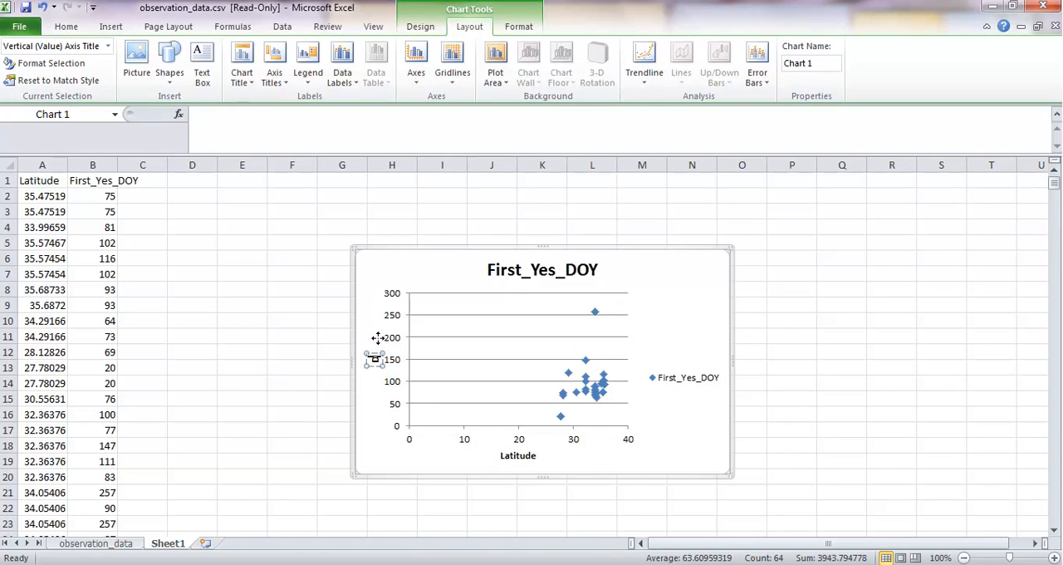
left_click(370, 422)
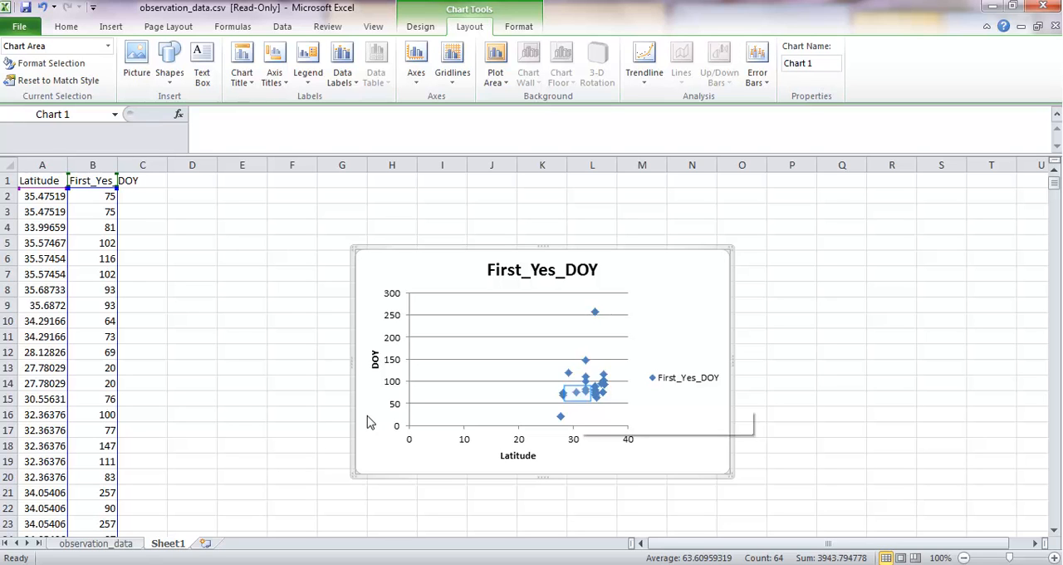
Step: Add a linear trendline to the First_Yes_DOY series in the scatter chart
right_click(579, 399)
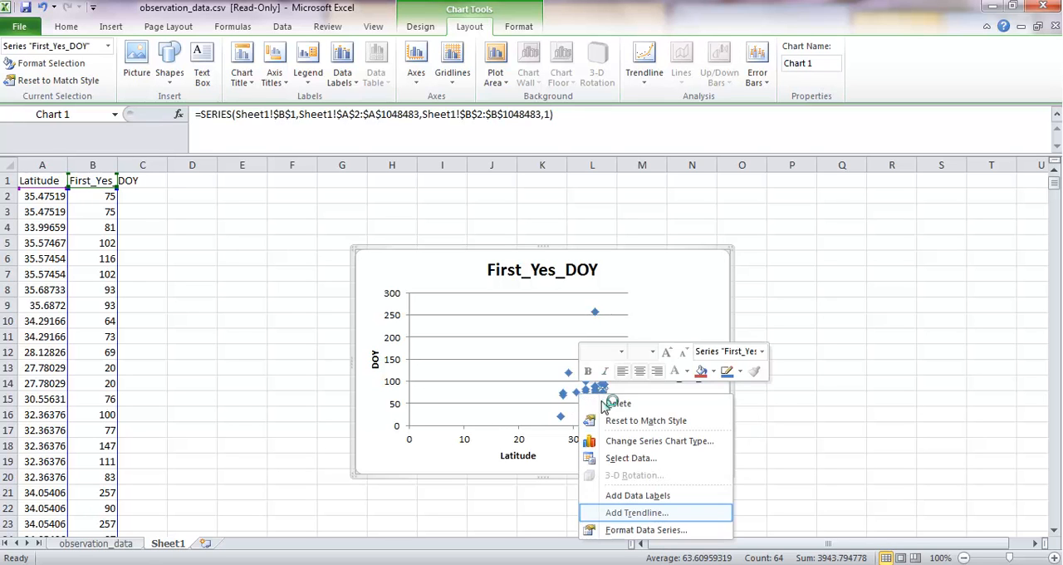
left_click(632, 513)
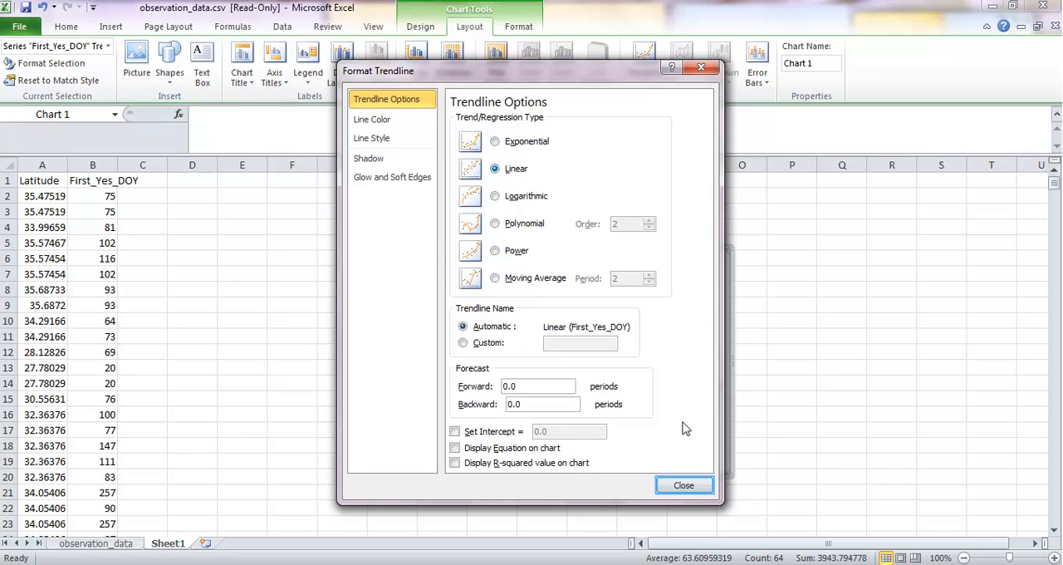
left_click(683, 486)
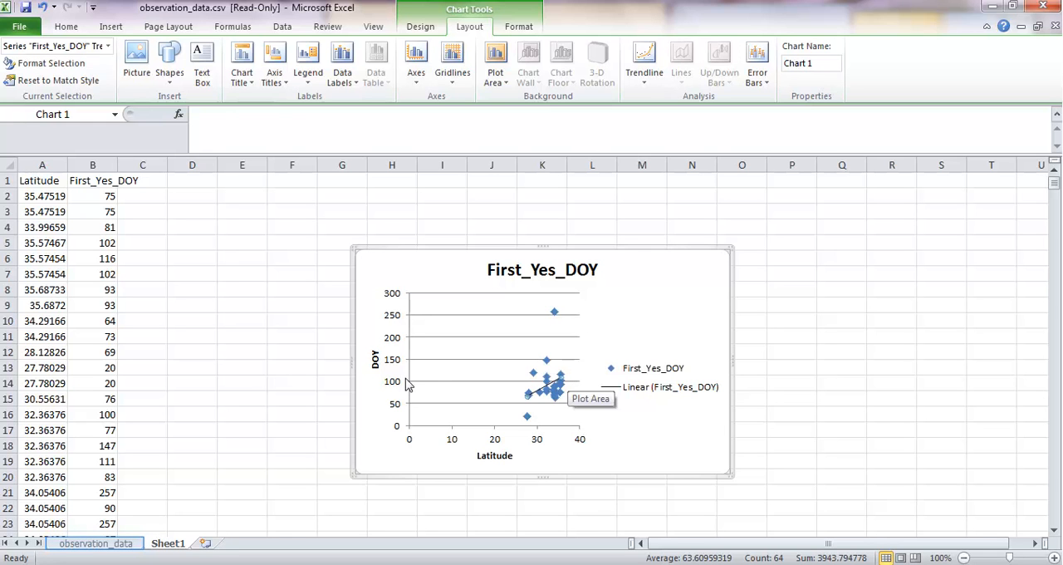
Step: Return to the observation_data sheet and turn off its filter to show all records
left_click(96, 543)
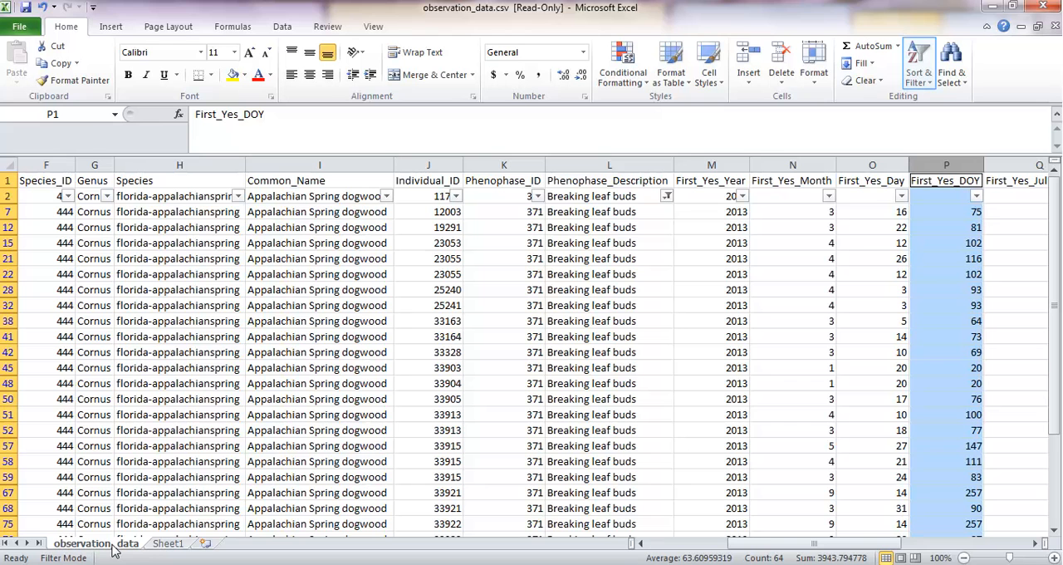
left_click(919, 79)
left_click(929, 153)
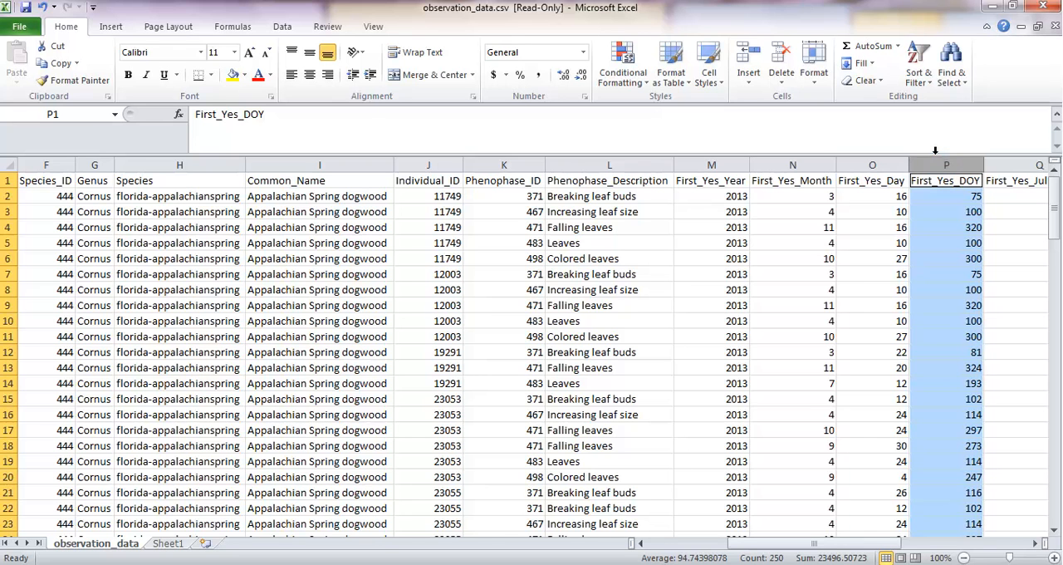
Step: Copy the First_Yes_DOY, Last_Yes_DOY and Phenophase_Description columns together from the observation_data sheet
left_click(941, 157)
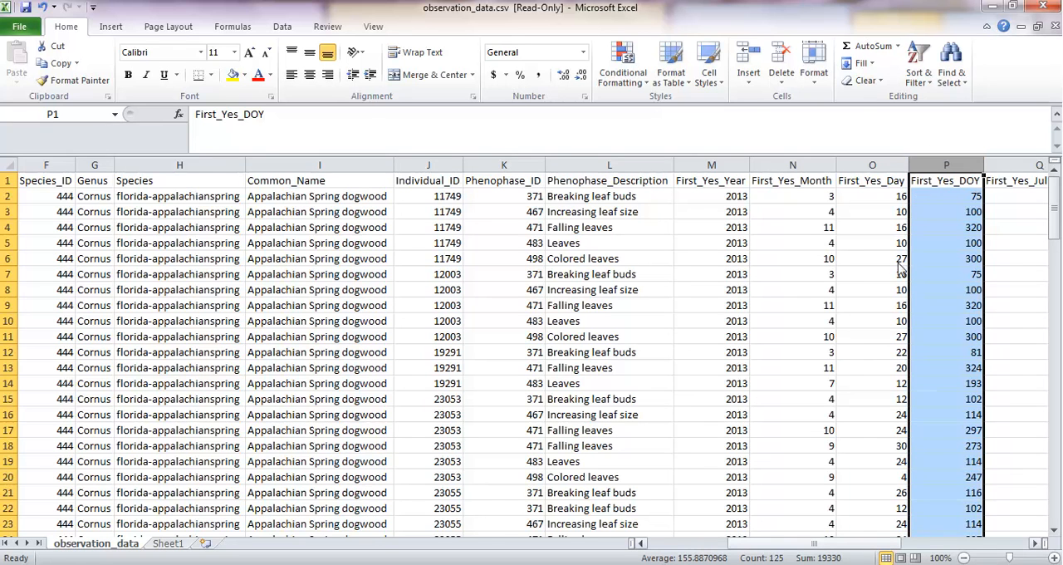
mouse_move(887, 547)
left_mouse_down()
mouse_move(961, 557)
mouse_move(979, 549)
left_mouse_up()
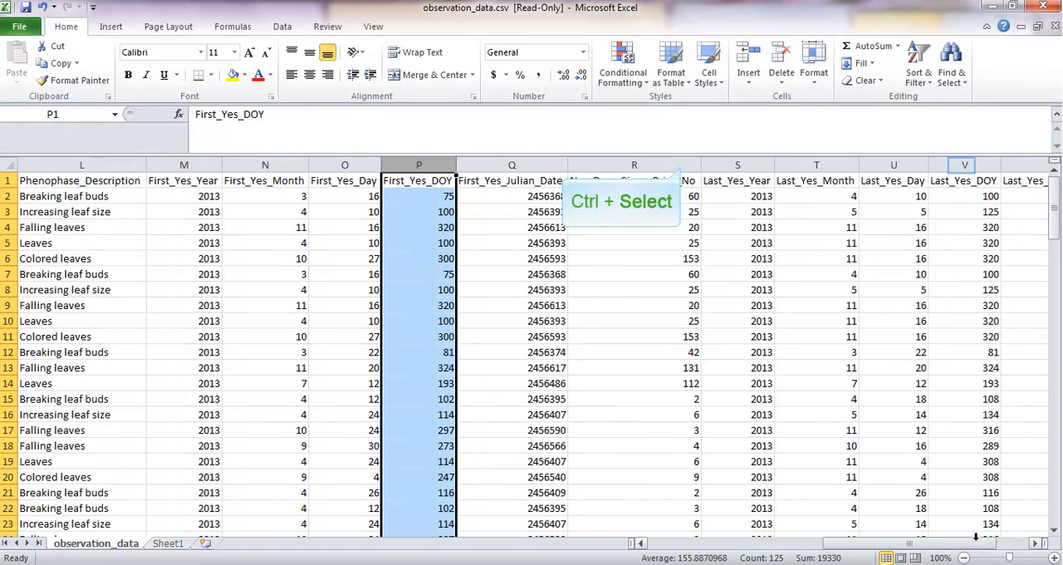
left_click(962, 164, "ctrl")
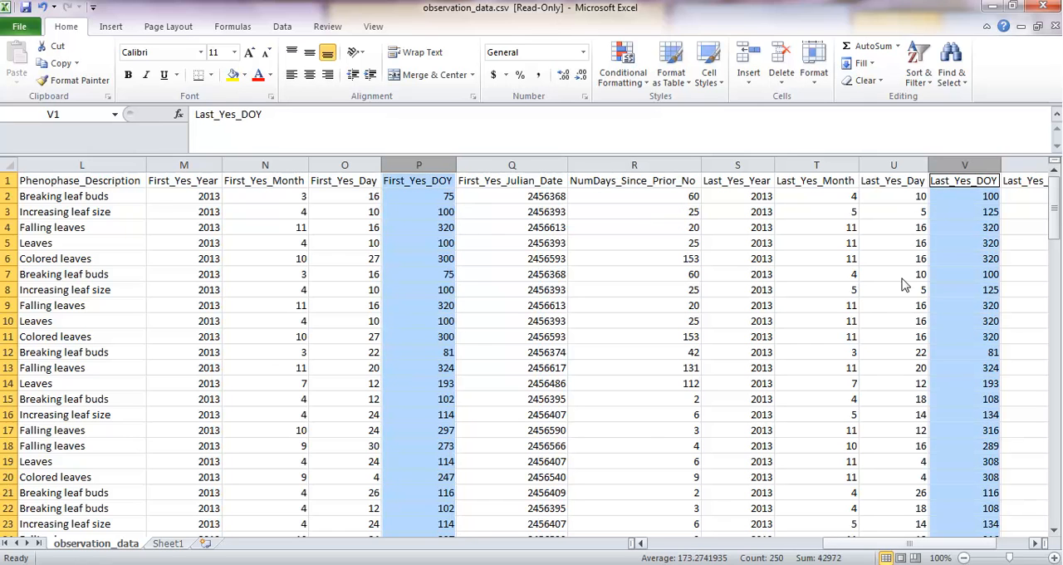
left_click_drag(887, 546, 824, 544)
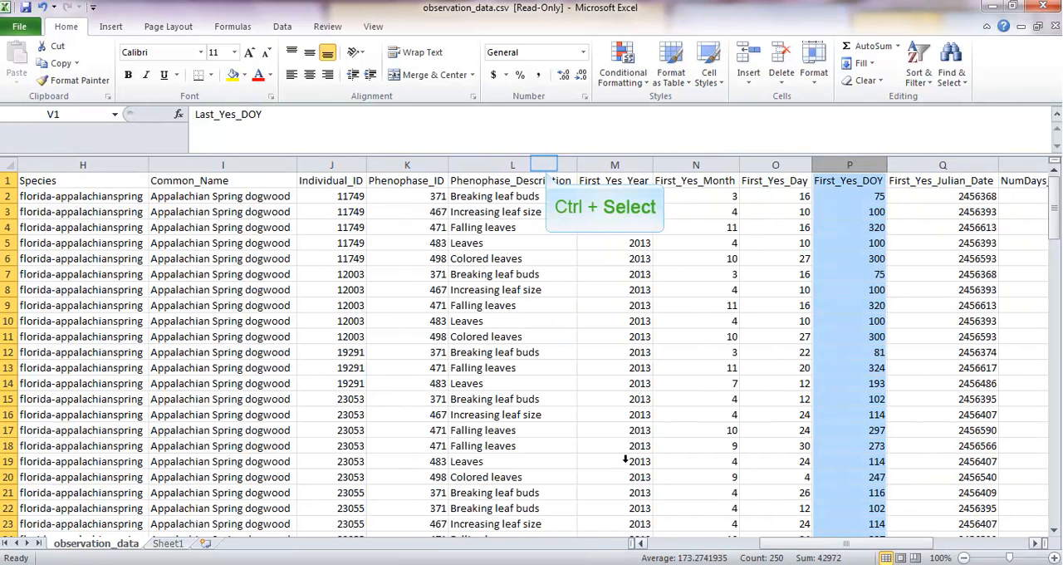
left_click(544, 164, "ctrl")
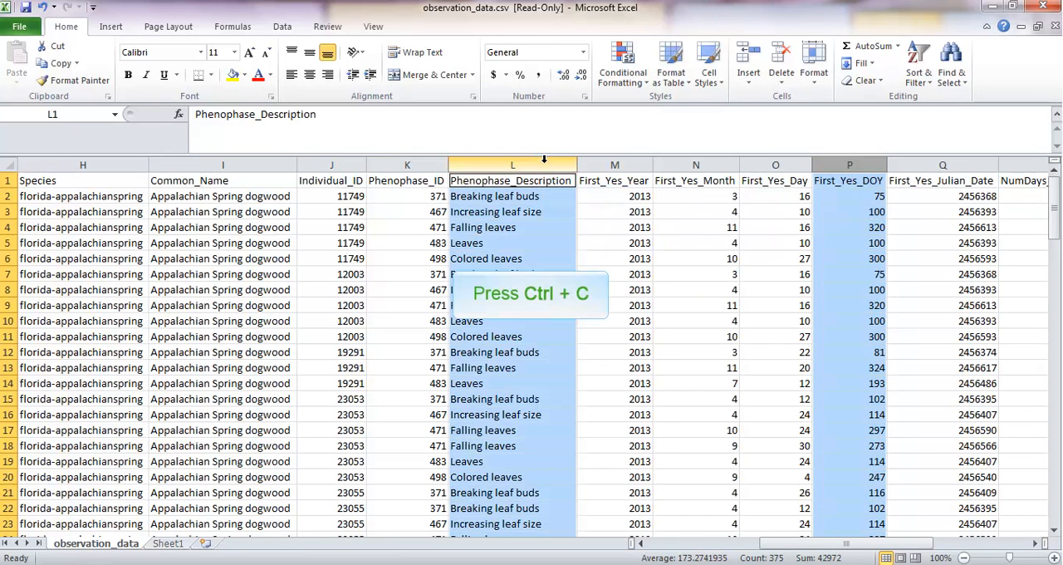
key("ctrl+c")
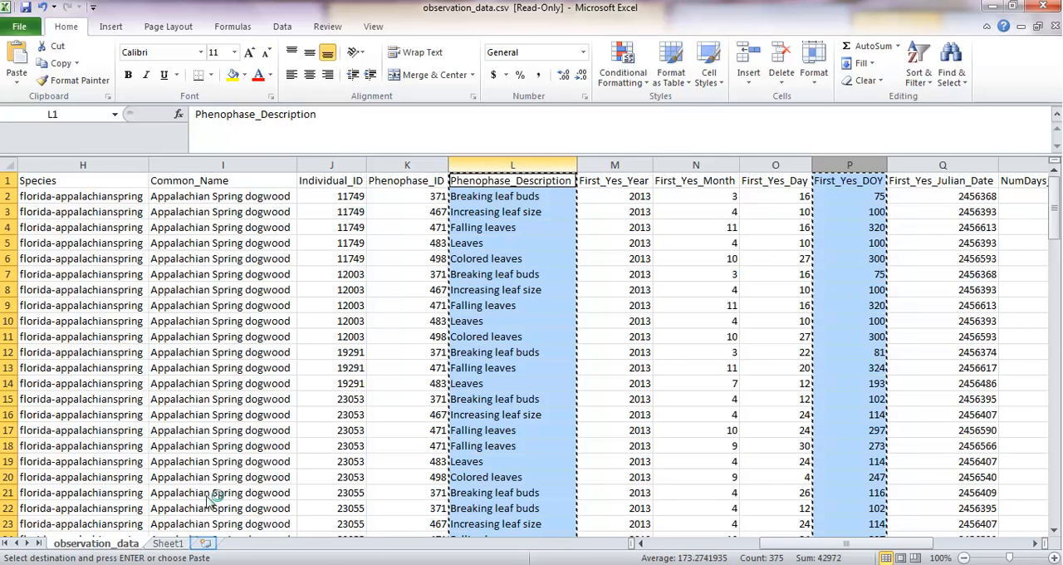
Step: Paste the copied columns into a new sheet and add the header "Duration" in cell D1
left_click(210, 544)
key("ctrl+v")
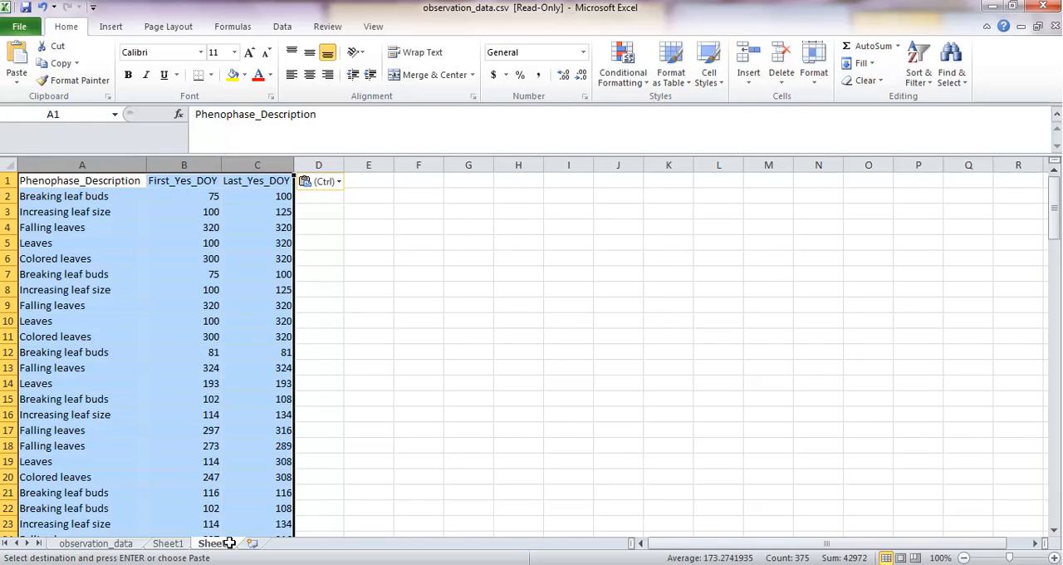
left_click(353, 181)
key("Left")
type("D")
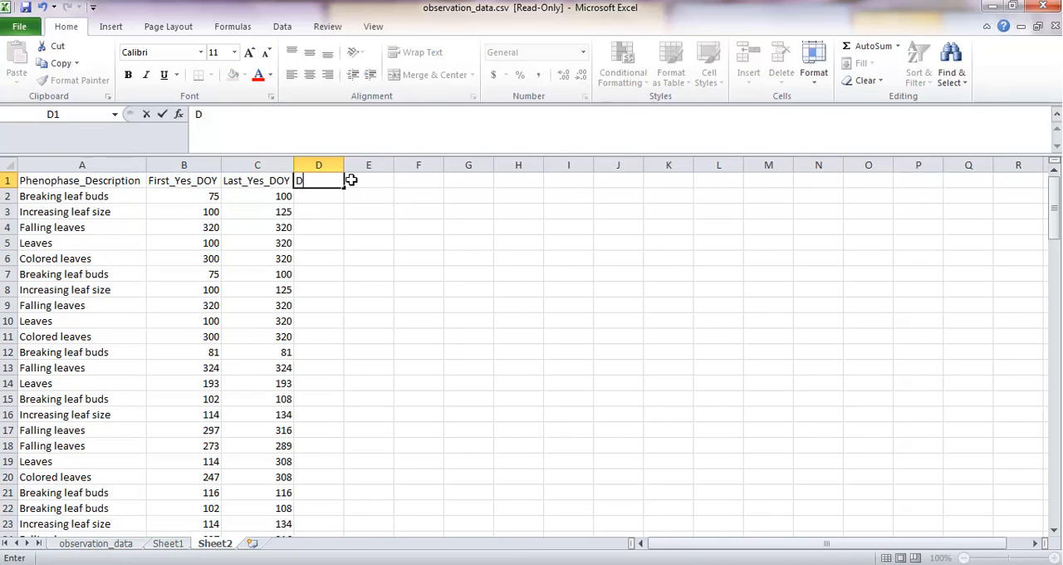
type("uration")
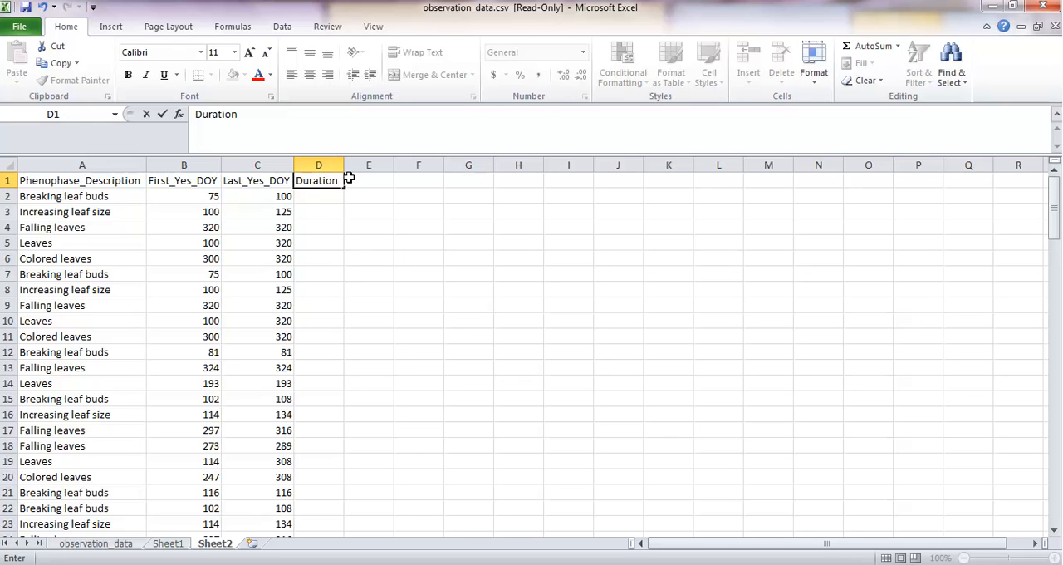
key("Return")
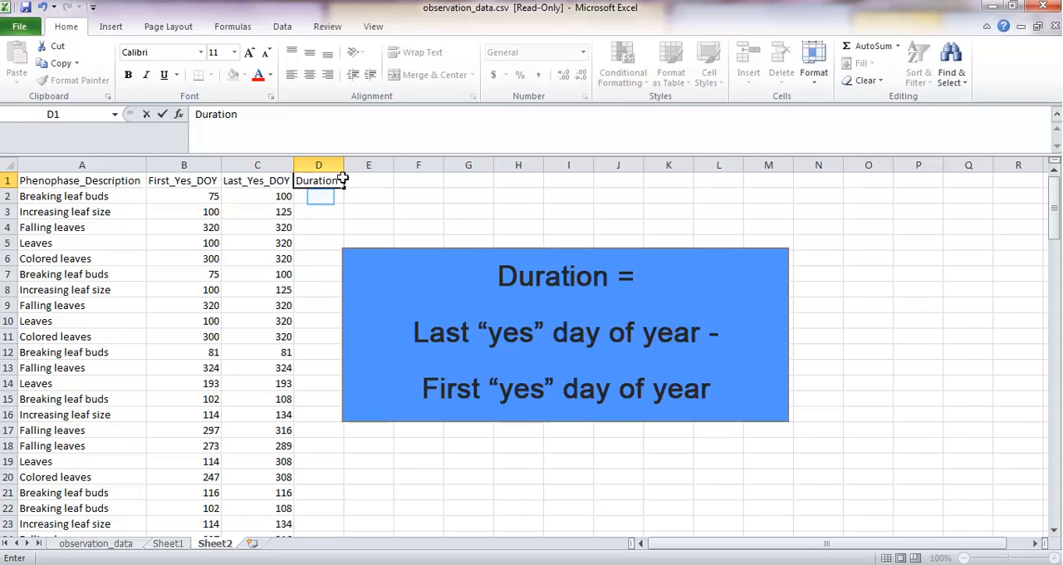
Step: Calculate the duration in D2 with =C2-B2 and fill the formula down the Duration column for all records
left_click(320, 196)
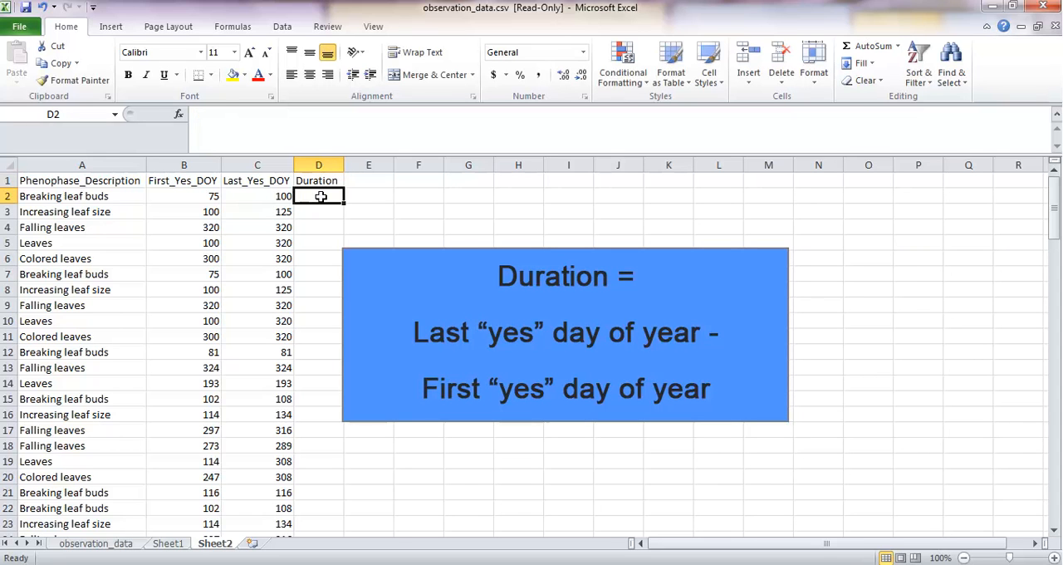
type("=")
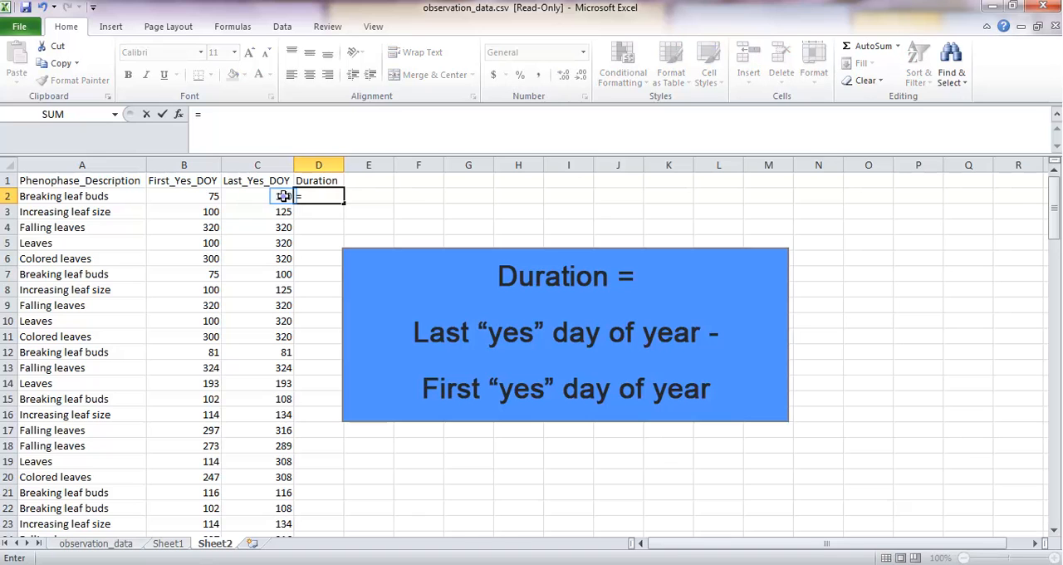
left_click(283, 197)
type("-")
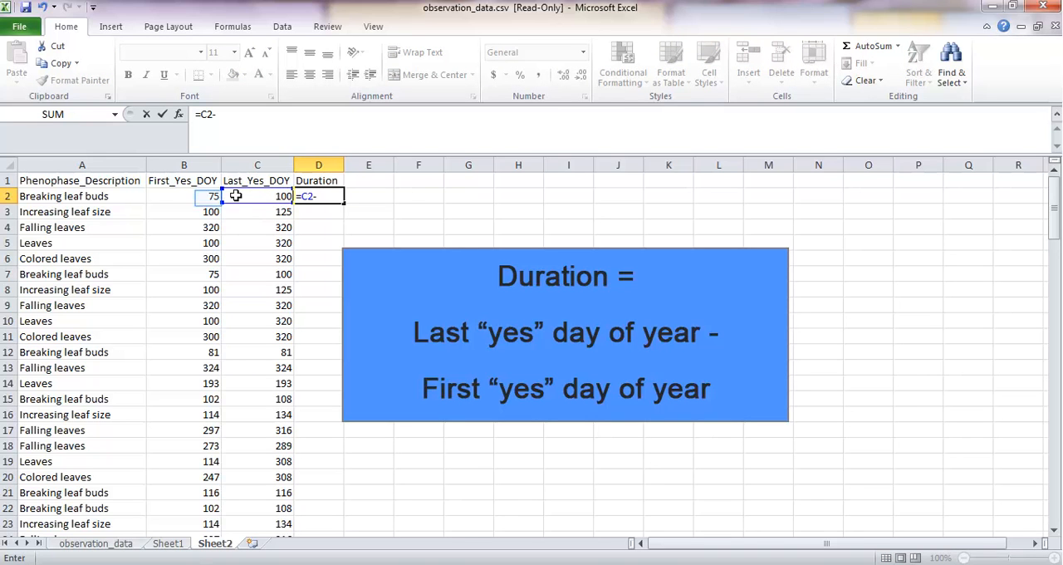
left_click(211, 197)
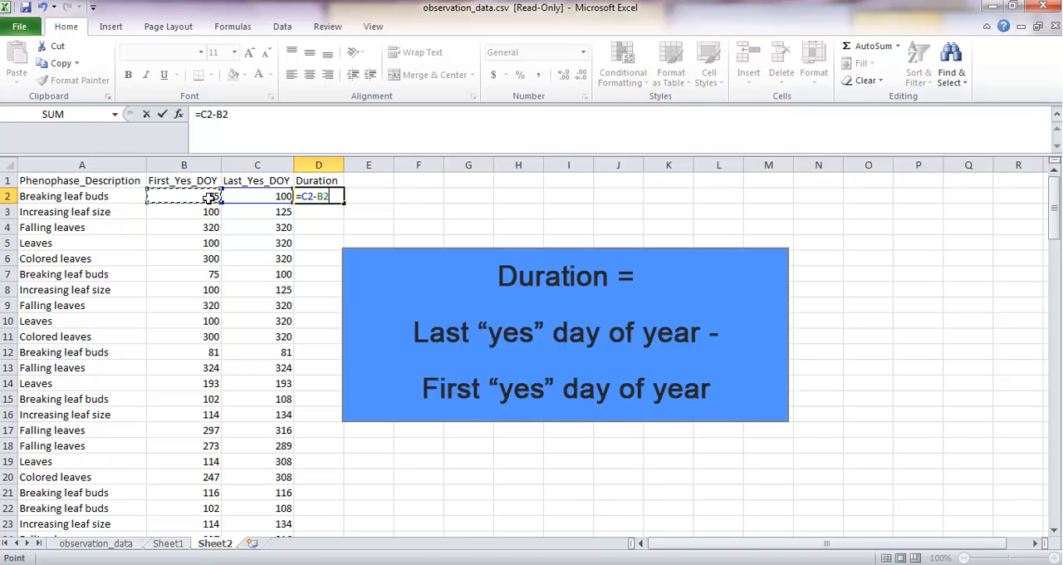
key("Return")
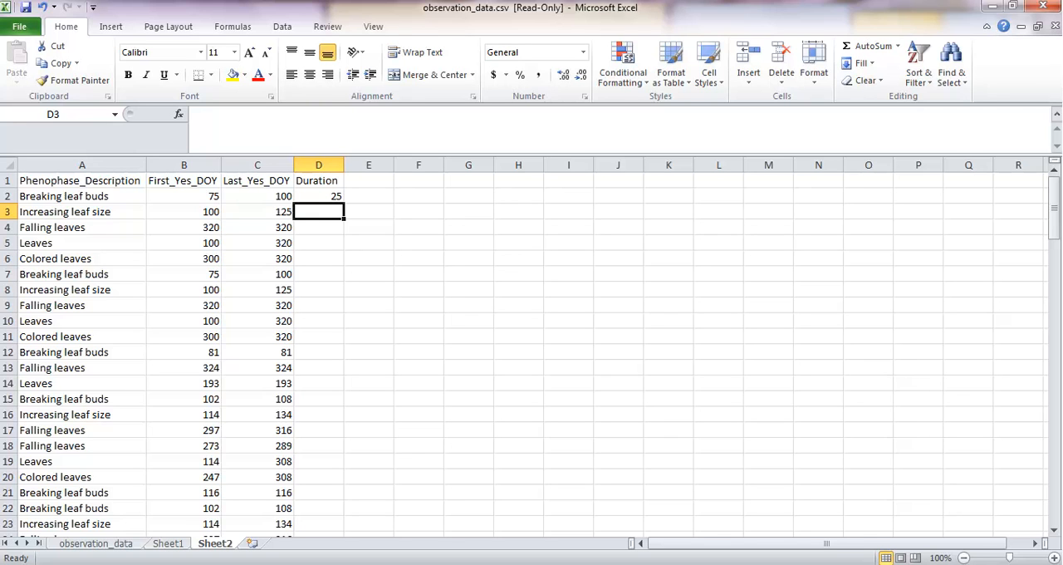
left_click(332, 196)
double_click(343, 204)
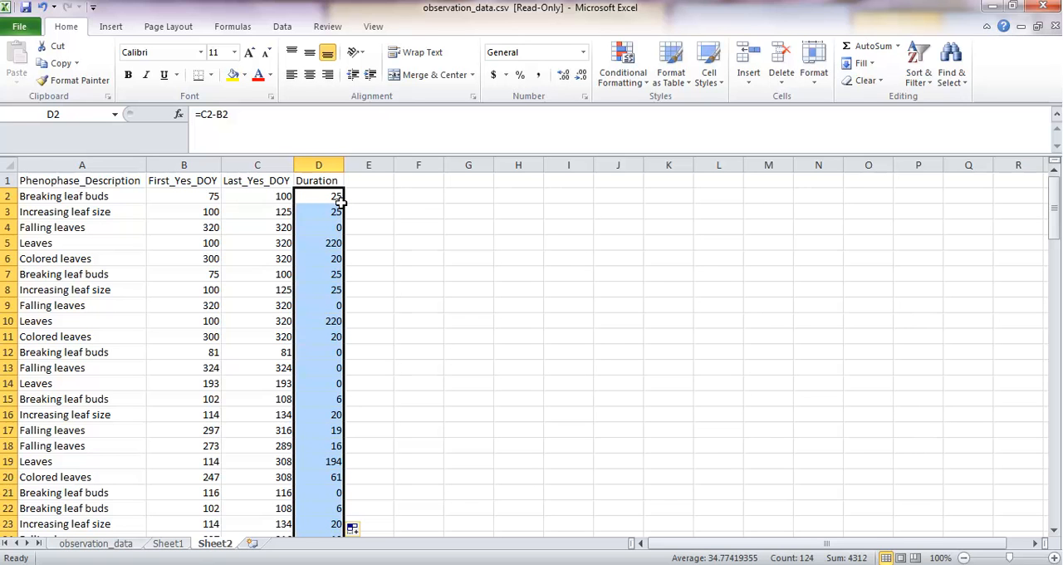
Step: Sort the records by Phenophase_Description from A to Z
right_click(114, 227)
mouse_move(160, 410)
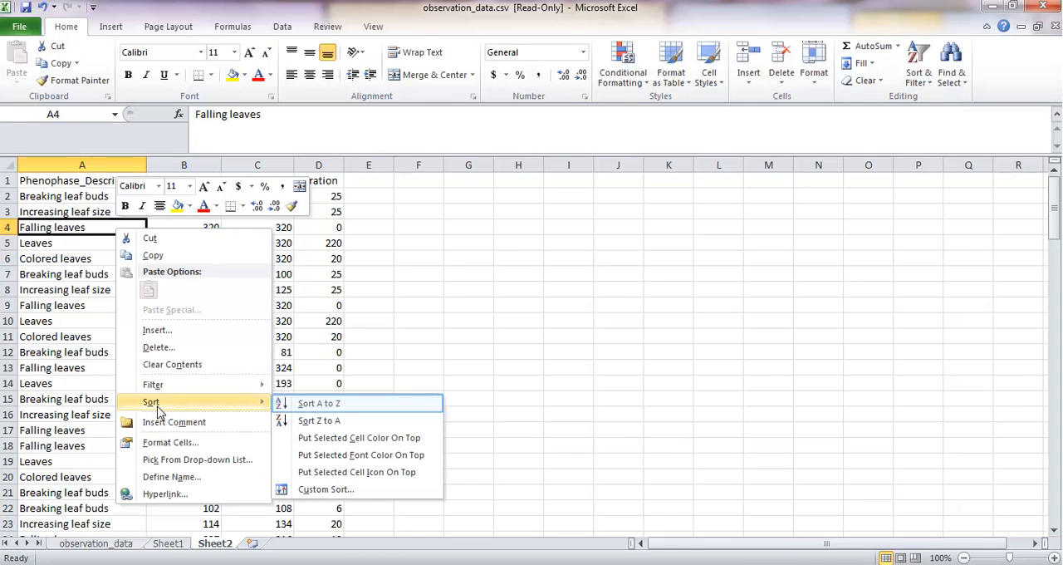
left_click(310, 405)
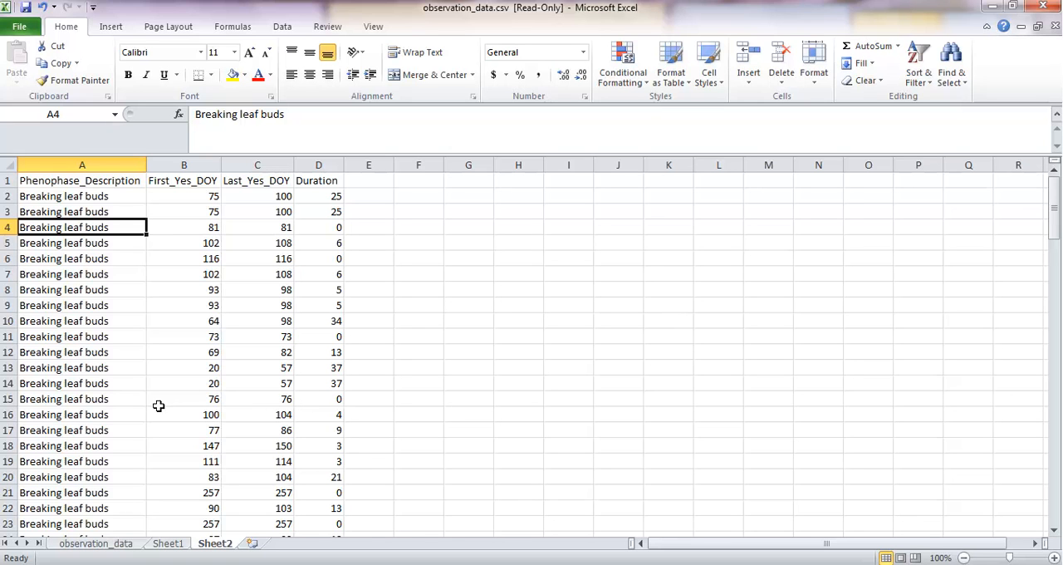
Step: Insert a blank row 33 between the Breaking leaf buds and Colored leaves records
scroll(158, 406, "down", 6)
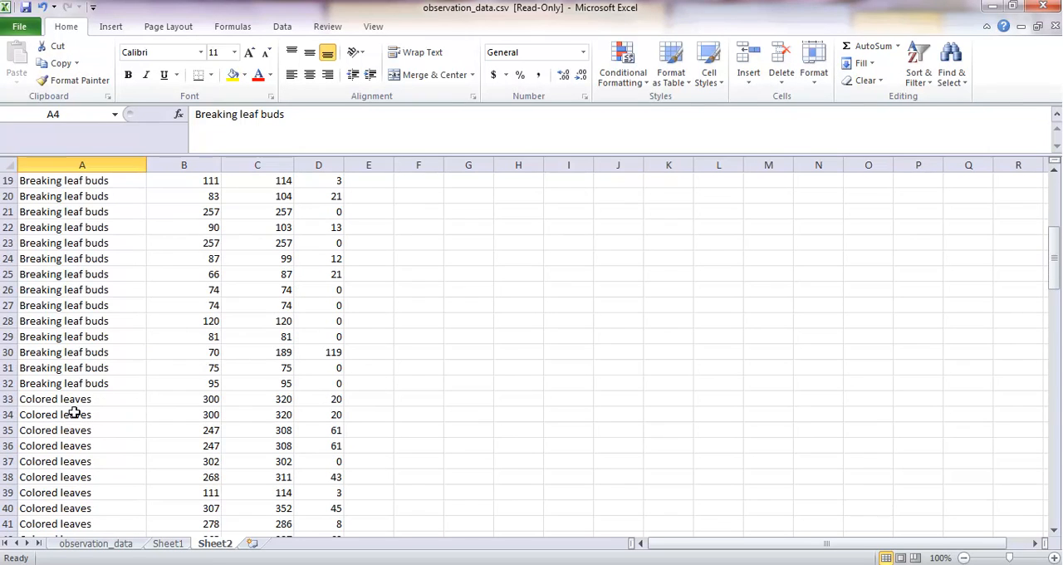
right_click(10, 400)
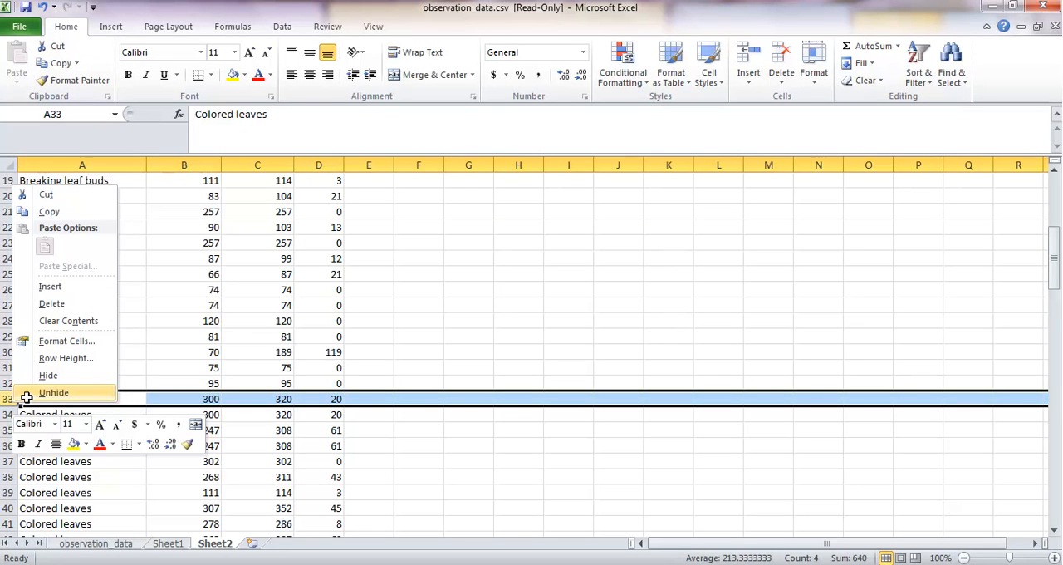
left_click(51, 287)
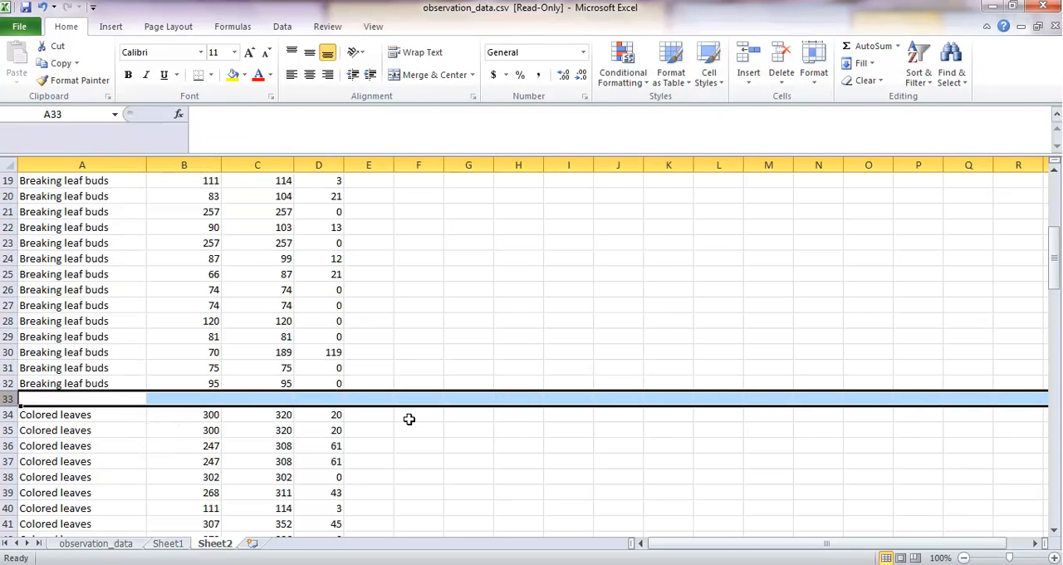
Step: Average the Breaking leaf buds First_Yes_DOY values (B2:B32) in B33 and fill the formula across to D33
left_click(204, 399)
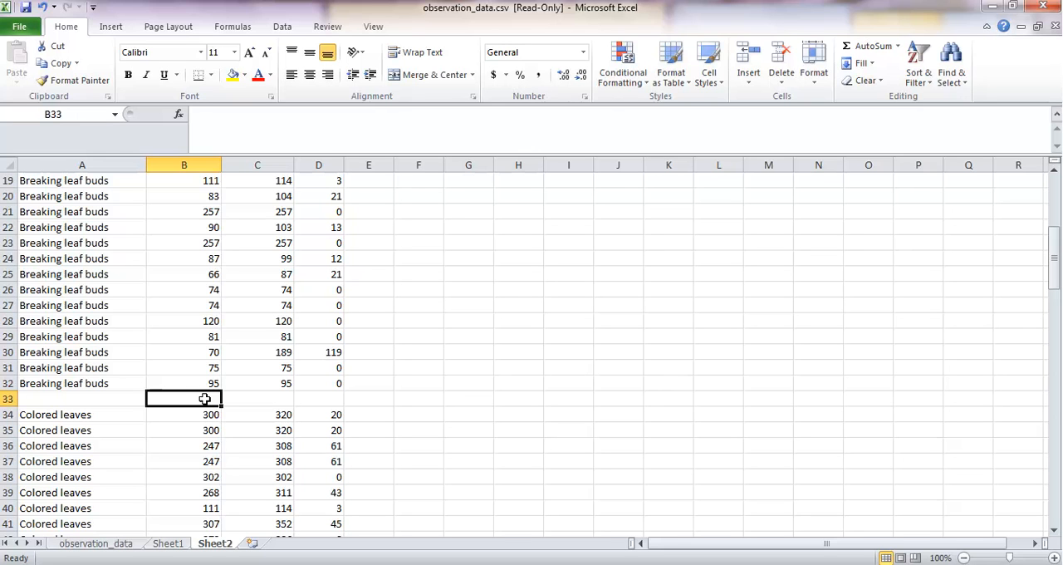
type("=")
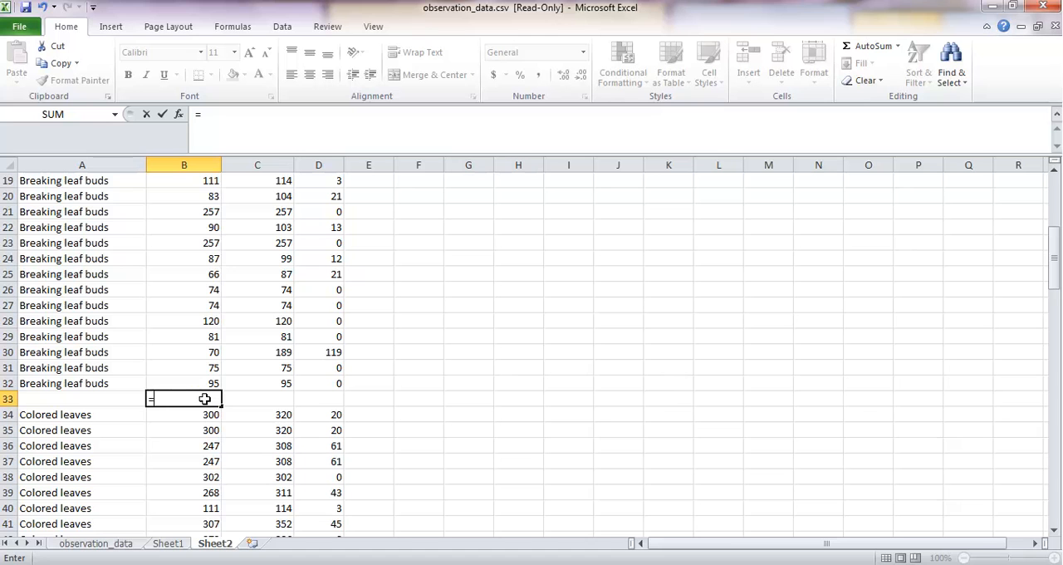
type("aver")
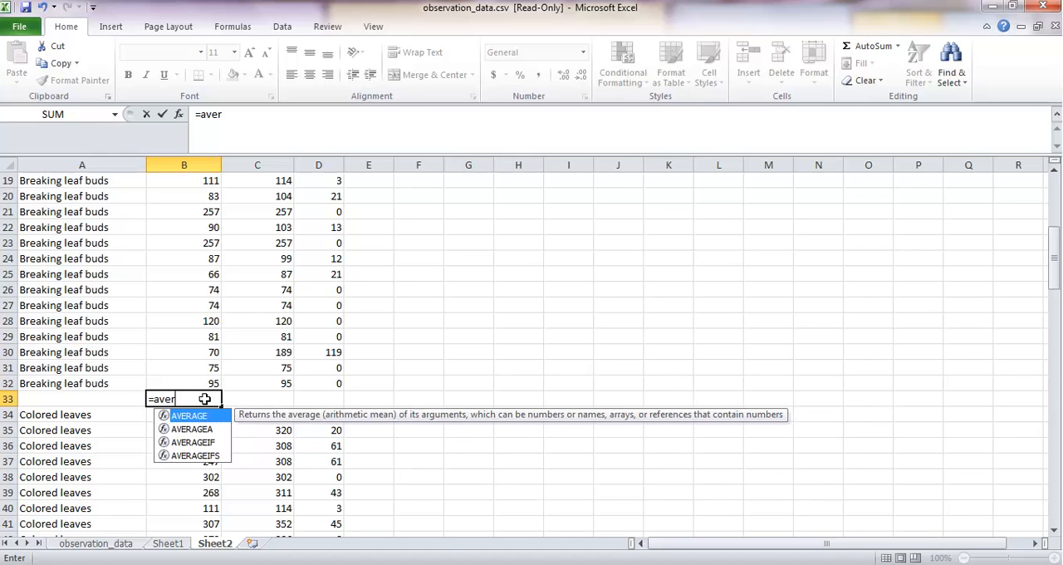
type("age(")
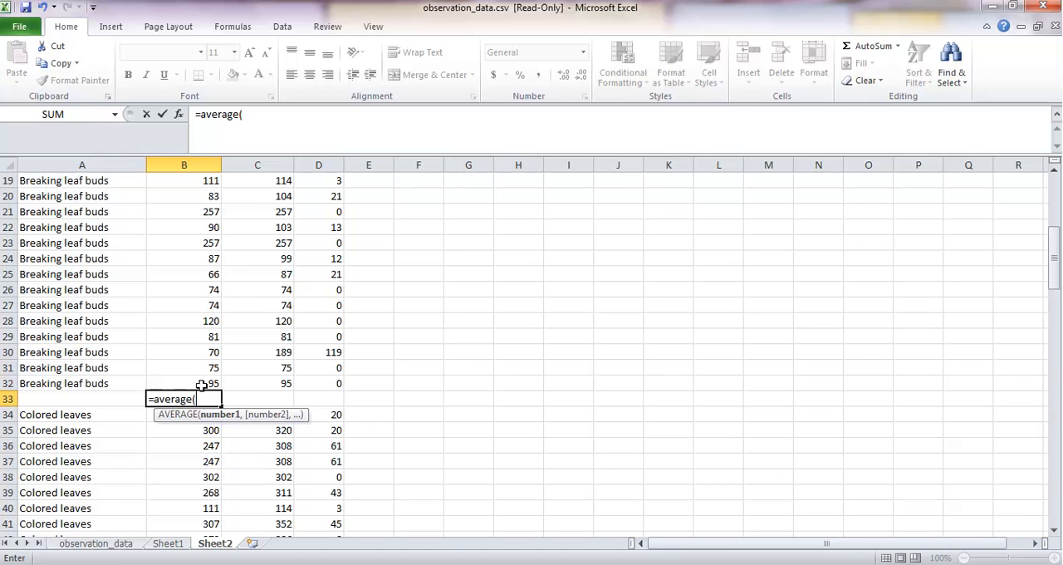
left_click_drag(200, 383, 193, 190)
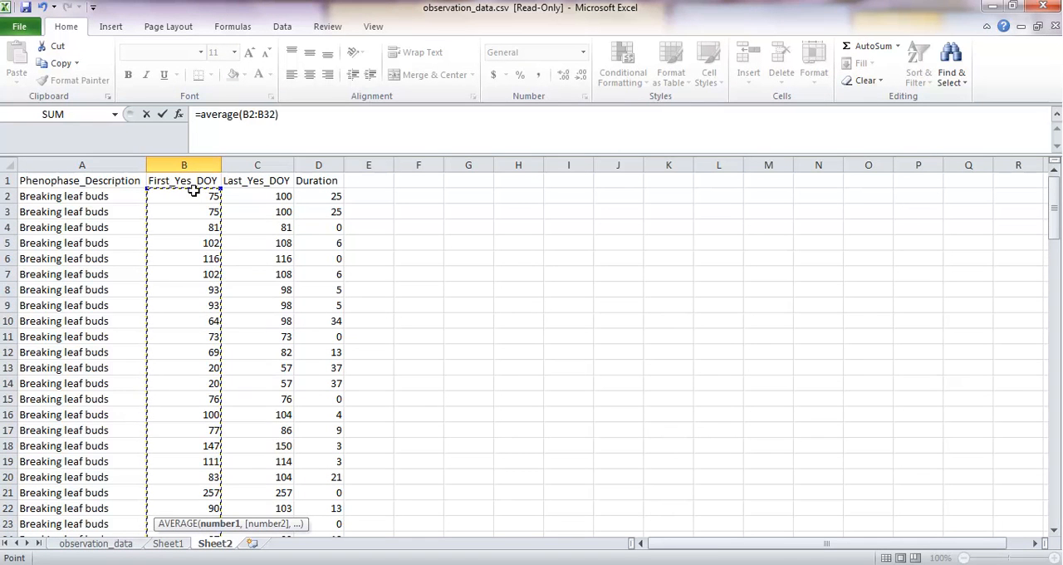
key("Return")
left_click(213, 461)
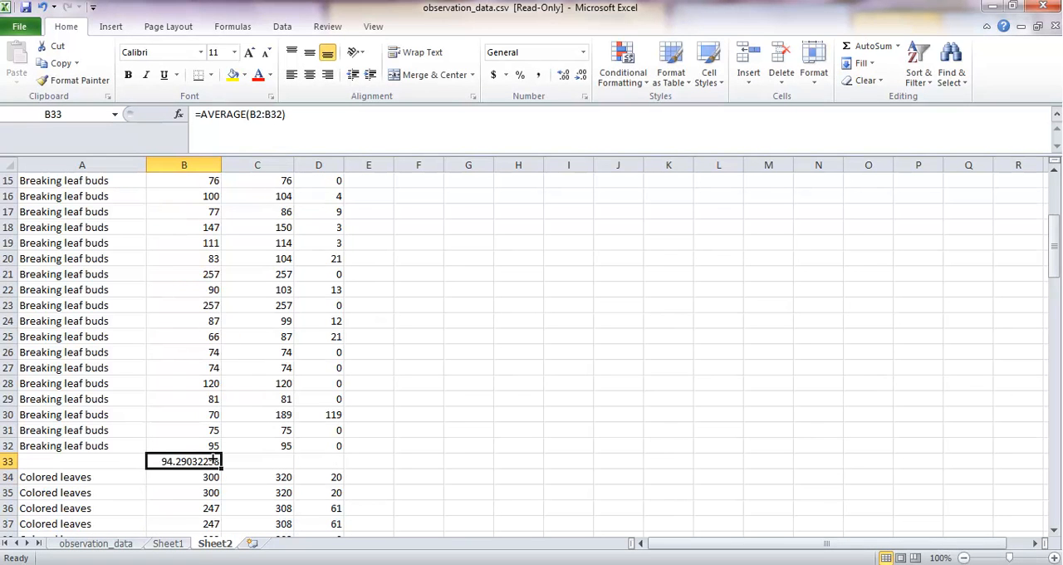
left_click_drag(222, 466, 325, 465)
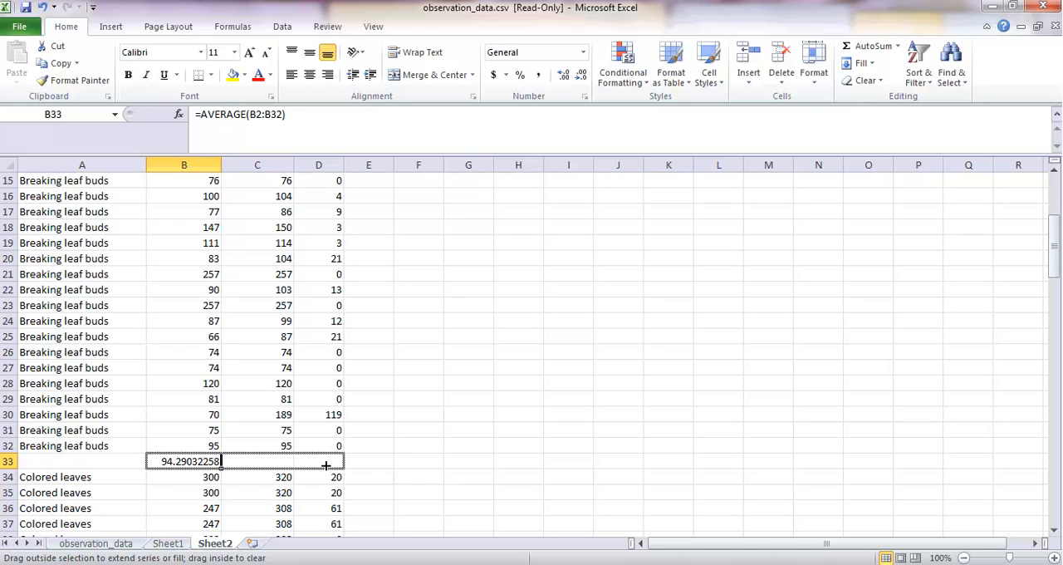
left_click_drag(326, 466, 324, 466)
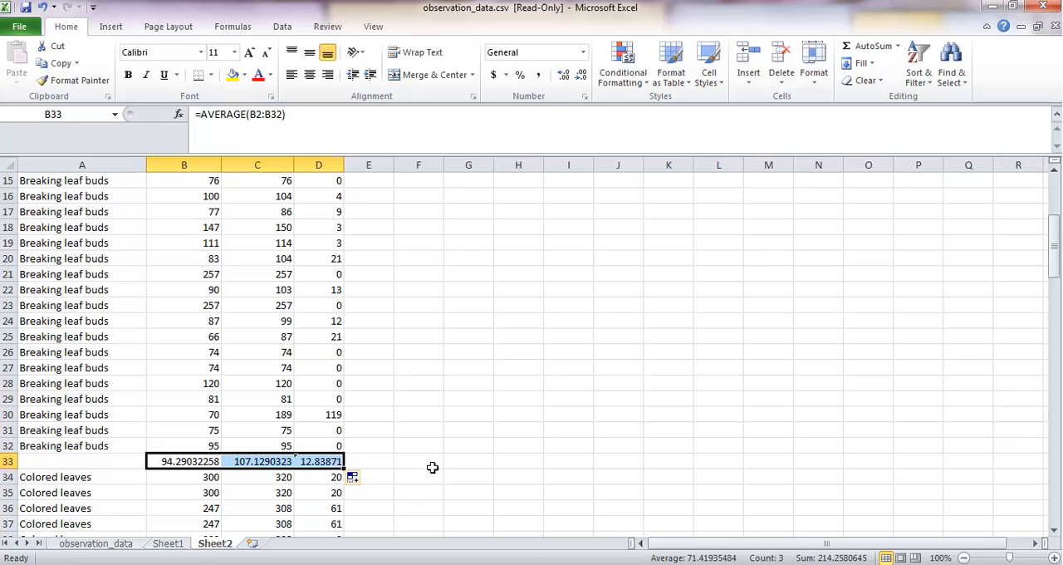
Step: Copy the three Breaking leaf buds averages from row 33 and paste them as values starting at H3
key("ctrl+c")
scroll(549, 423, "up", 2)
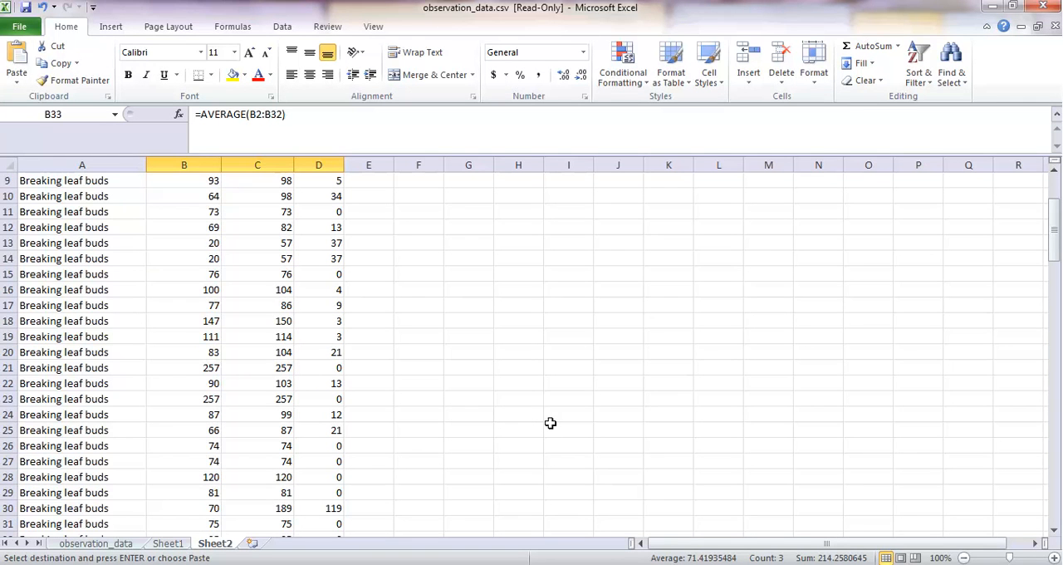
scroll(549, 423, "up", 3)
right_click(534, 208)
left_click(586, 271)
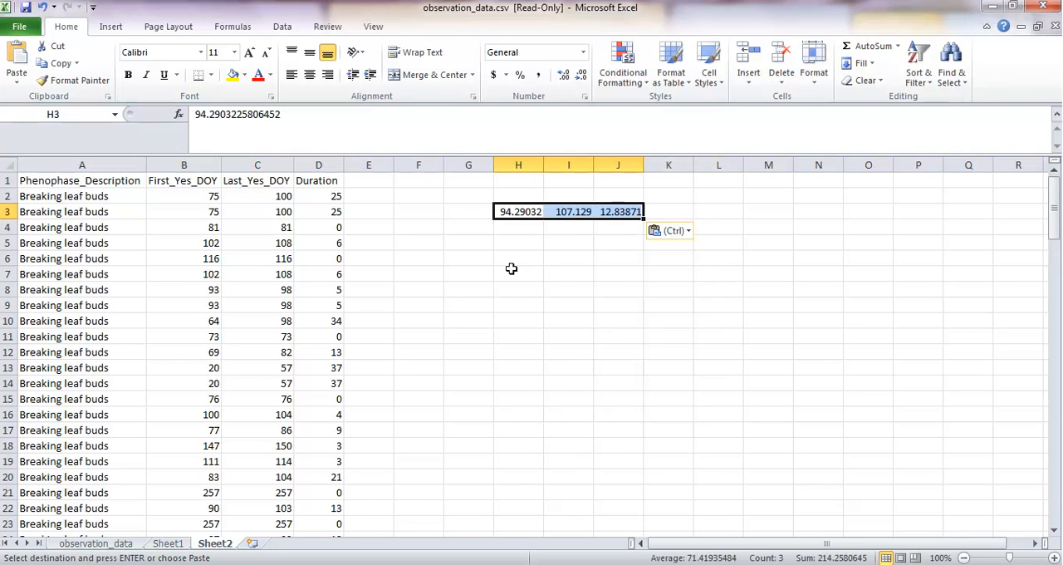
Step: Label the pasted averages "Breaking leaf buds" in cell G3
left_click(453, 213)
type("Break")
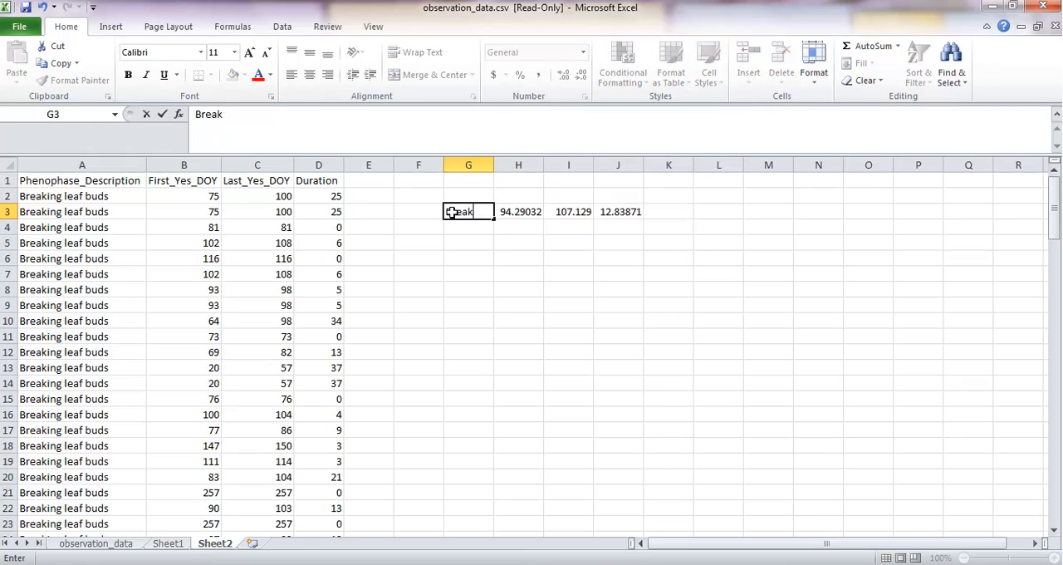
type("ing leaf buds")
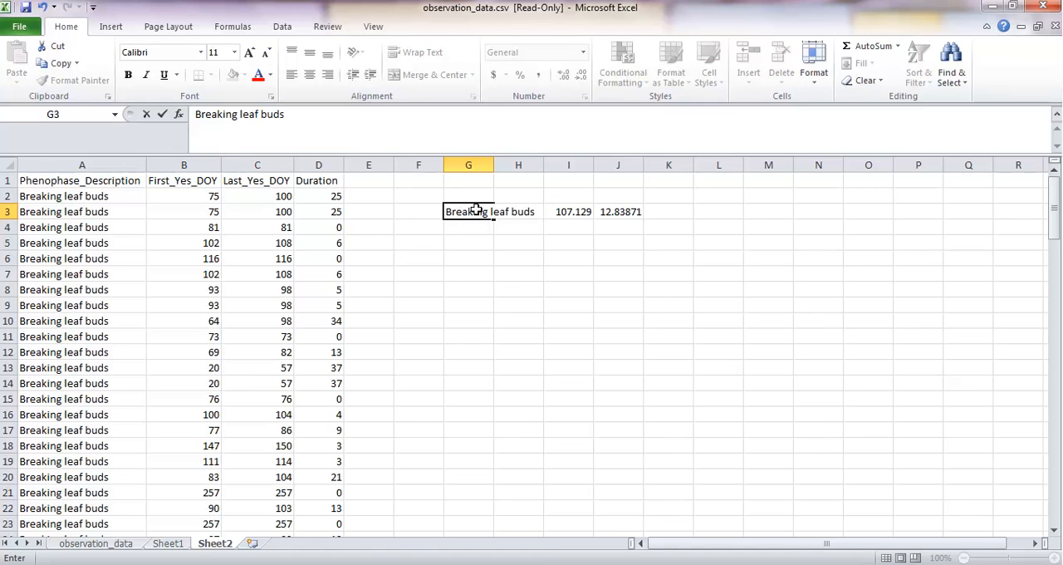
Step: Enter the headers "Onset", "End" and "Duration" in H2, I2 and J2 above the pasted averages
left_click(520, 197)
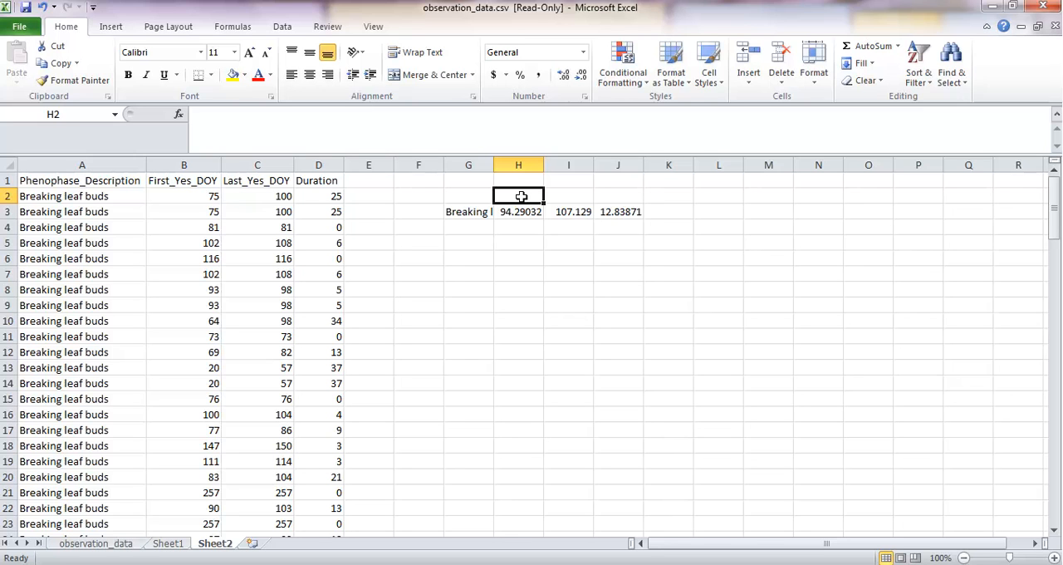
type("Onset")
key("Tab")
type("End")
key("Tab")
type("Duration")
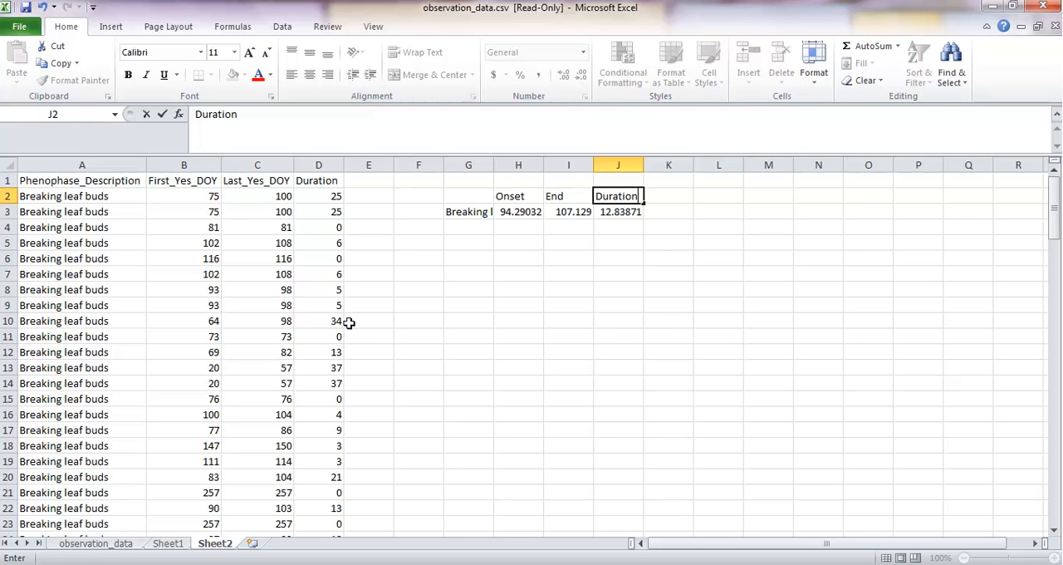
Step: Insert a blank row 69 between the Flowers or flower buds and Fruits records
scroll(333, 447, "down", 13)
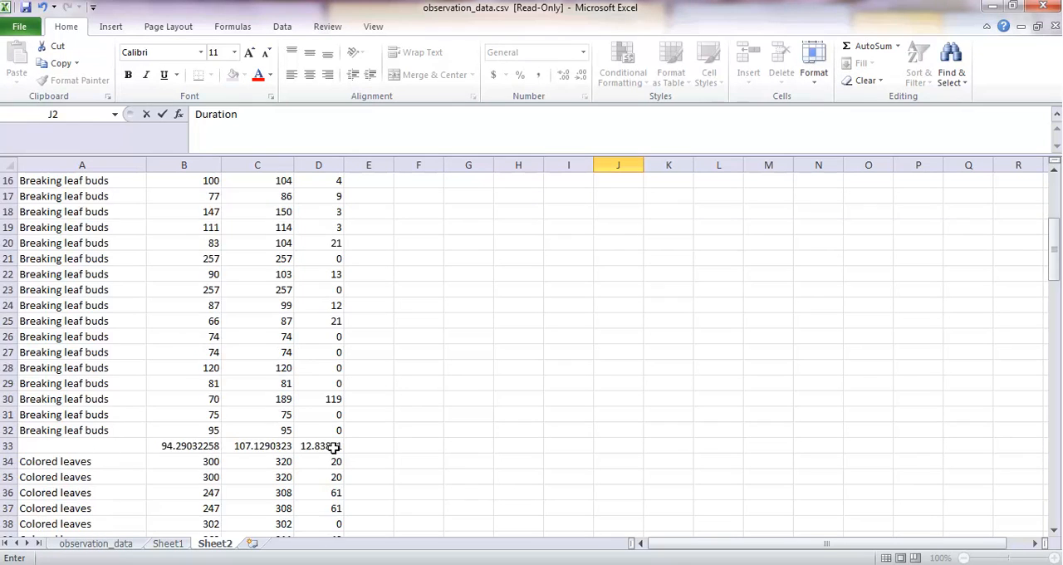
scroll(333, 448, "down", 6)
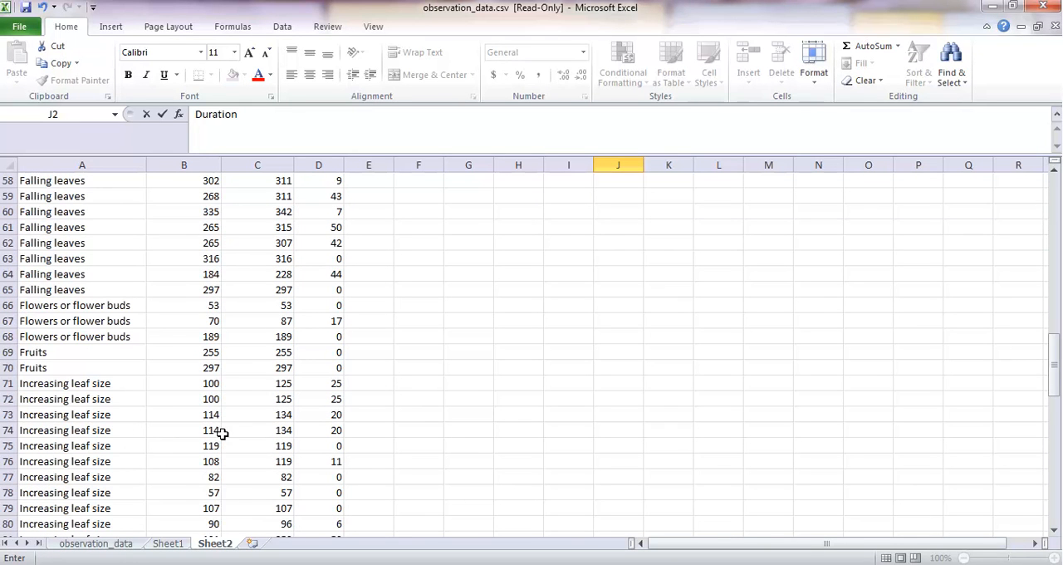
right_click(10, 352)
left_click(52, 239)
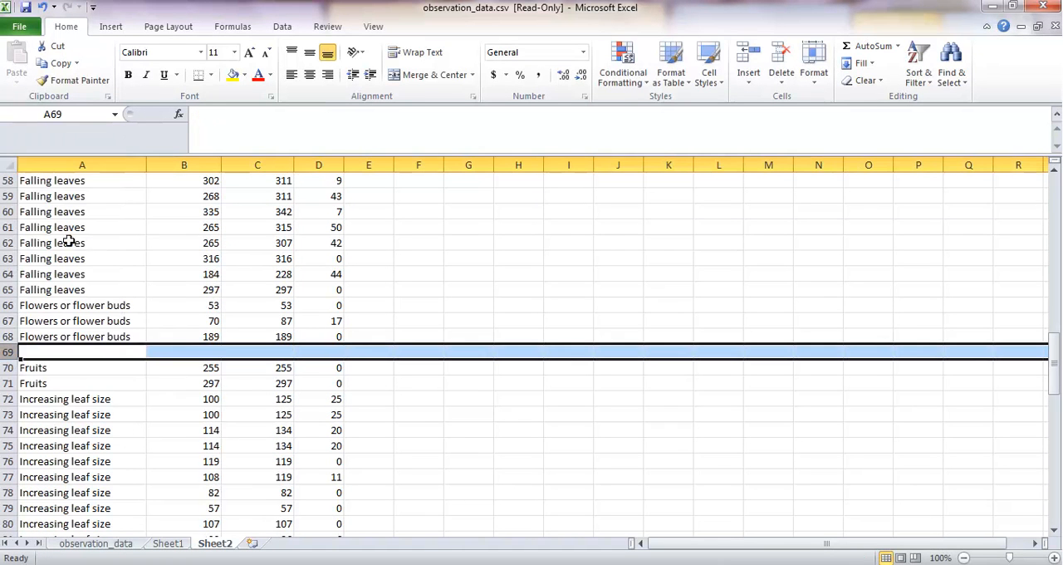
Step: Average the Flowers or flower buds values B66:B68 in B69 and fill the formula across to D69
left_click(194, 354)
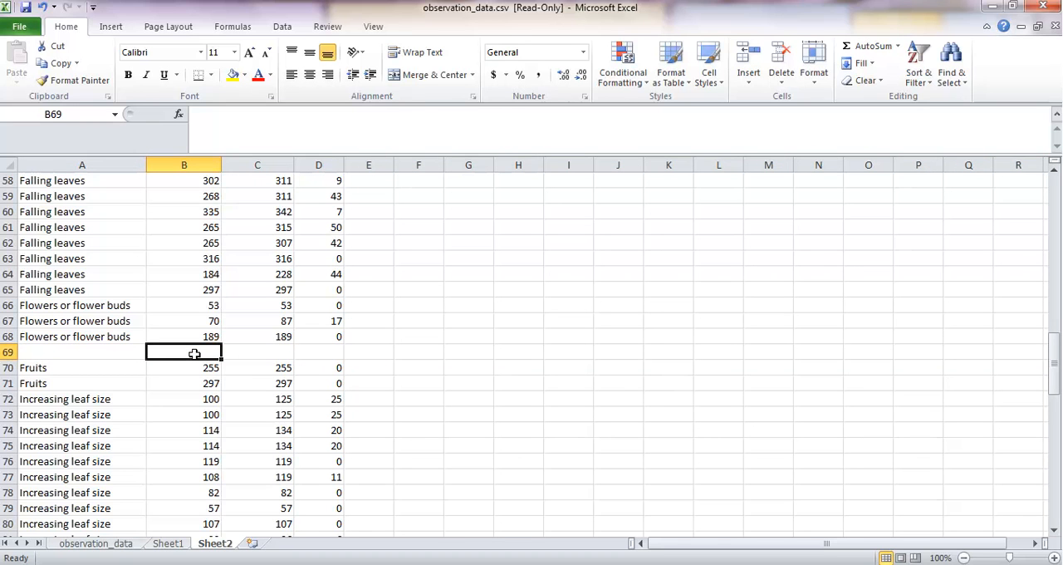
type("=average(")
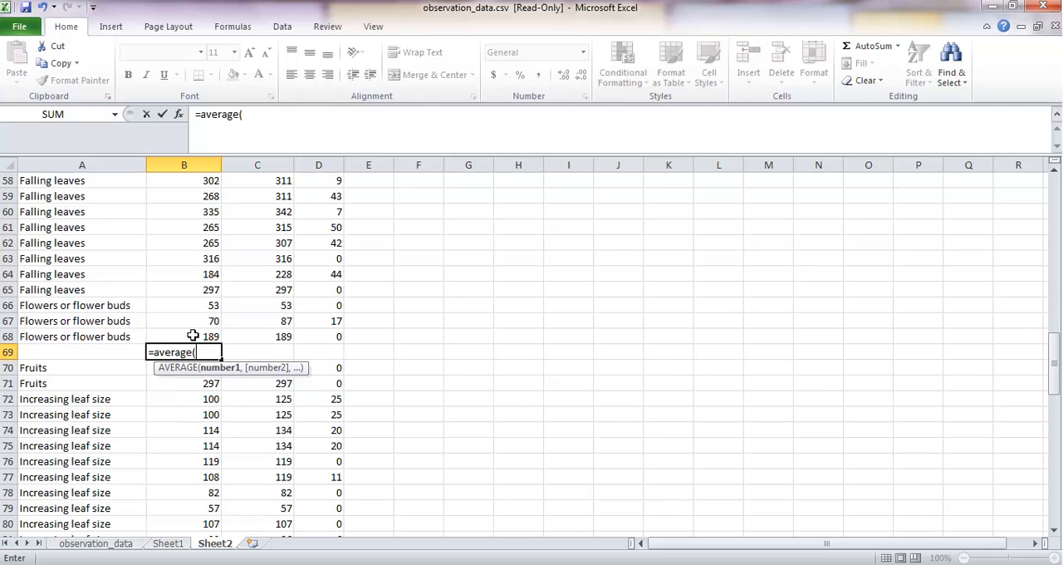
left_click_drag(192, 334, 187, 304)
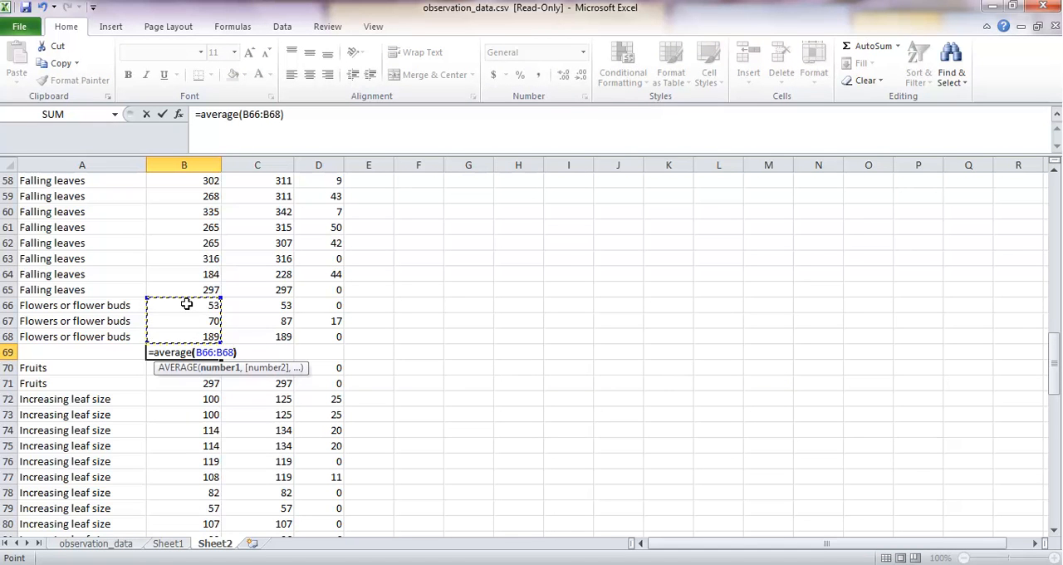
key("Return")
left_click(215, 352)
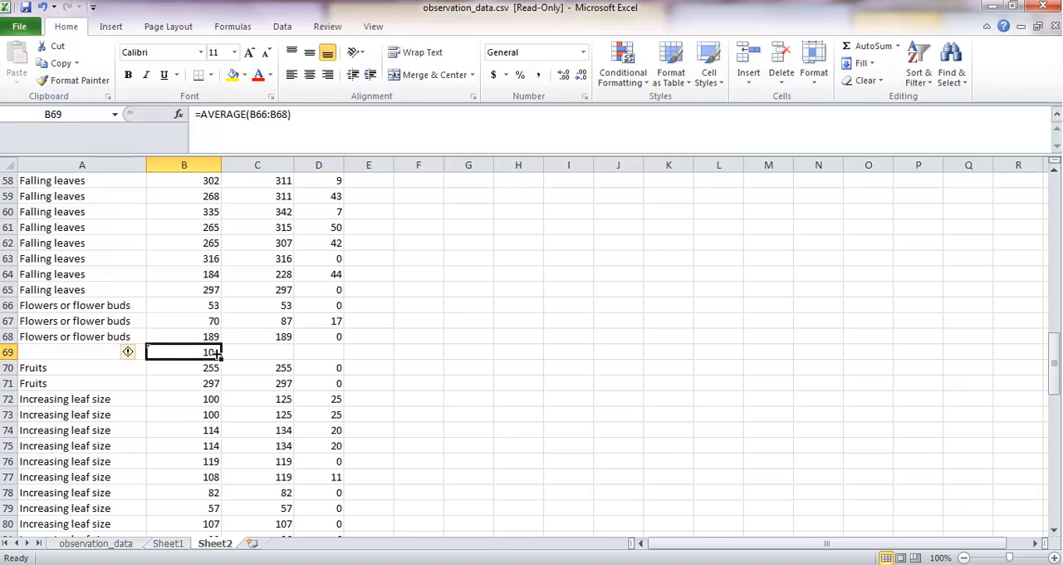
left_click_drag(216, 355, 325, 355)
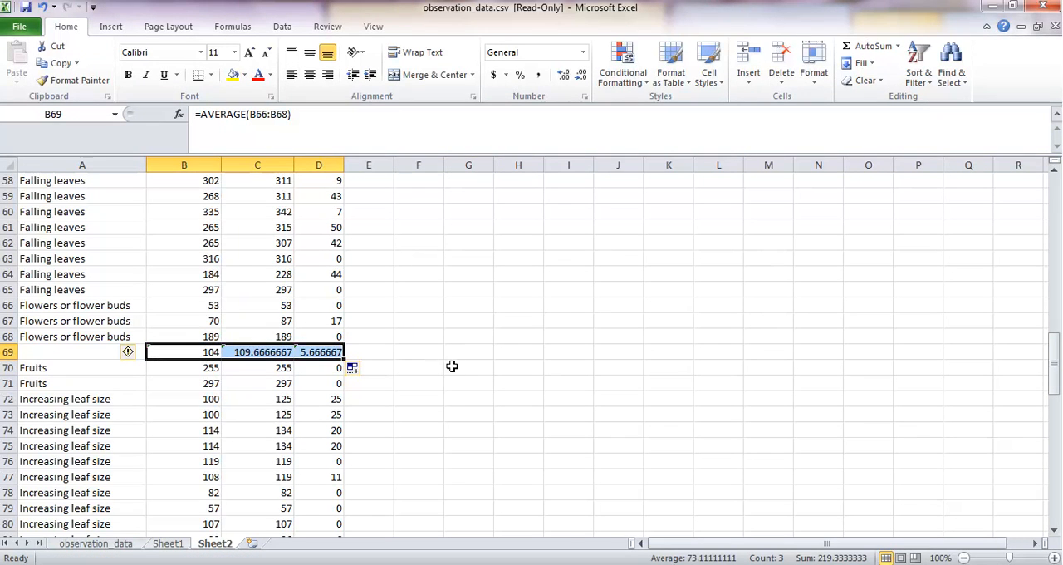
Step: Copy the three Flowers or flower buds averages from row 69 and paste them as values starting at H4
key("ctrl+c")
scroll(517, 373, "up", 4)
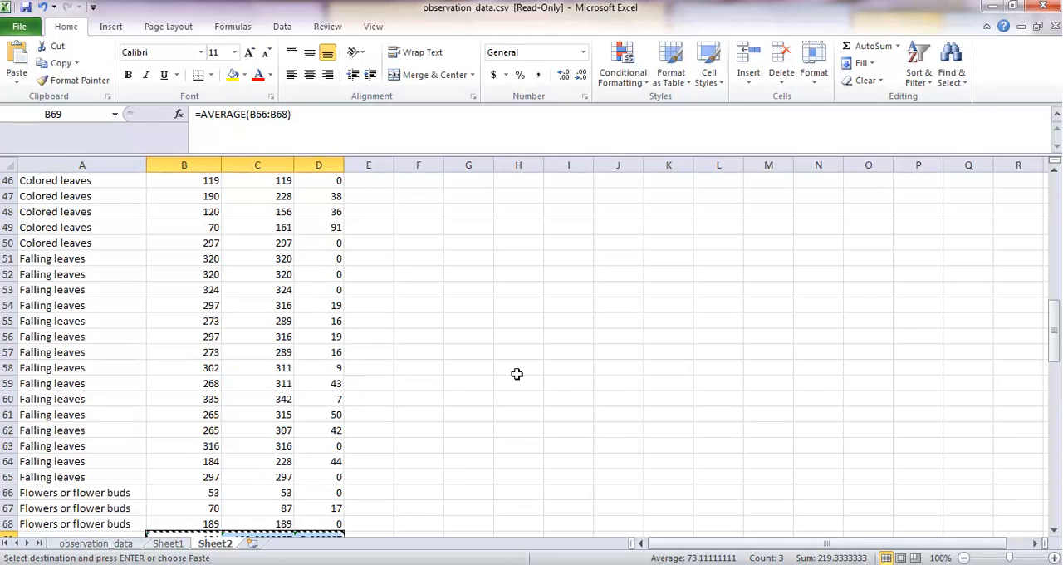
scroll(517, 373, "up", 15)
right_click(524, 229)
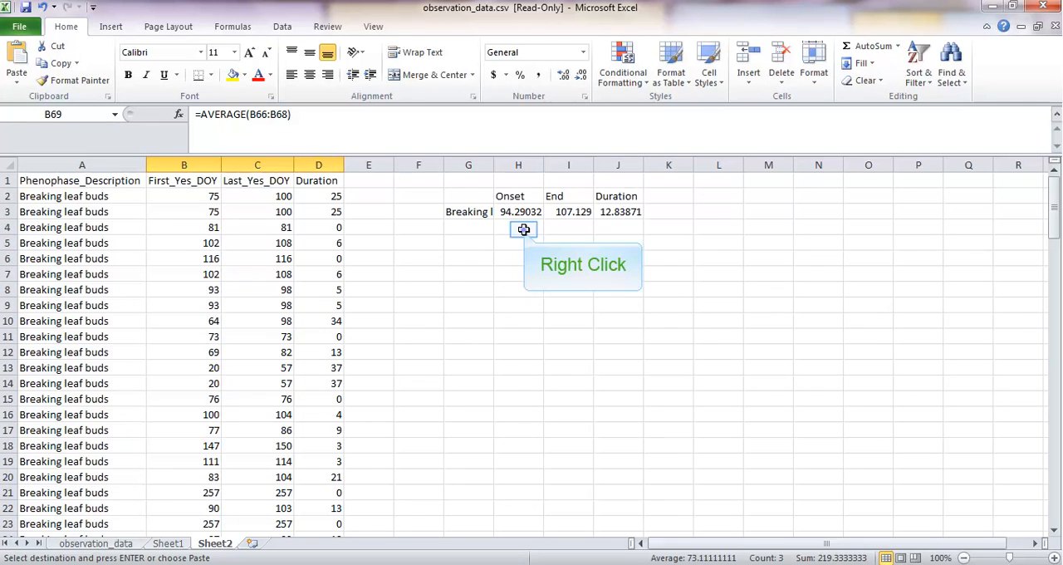
left_click(586, 292)
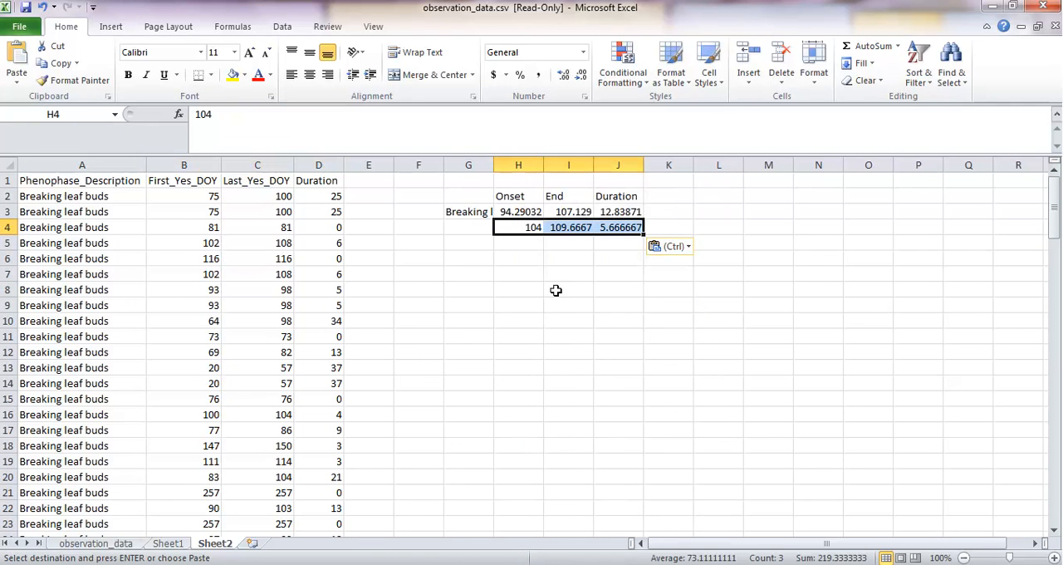
Step: Label the pasted averages "Flowers or flower buds" in G4 and widen column G to fit the labels
left_click(469, 224)
type("Flower")
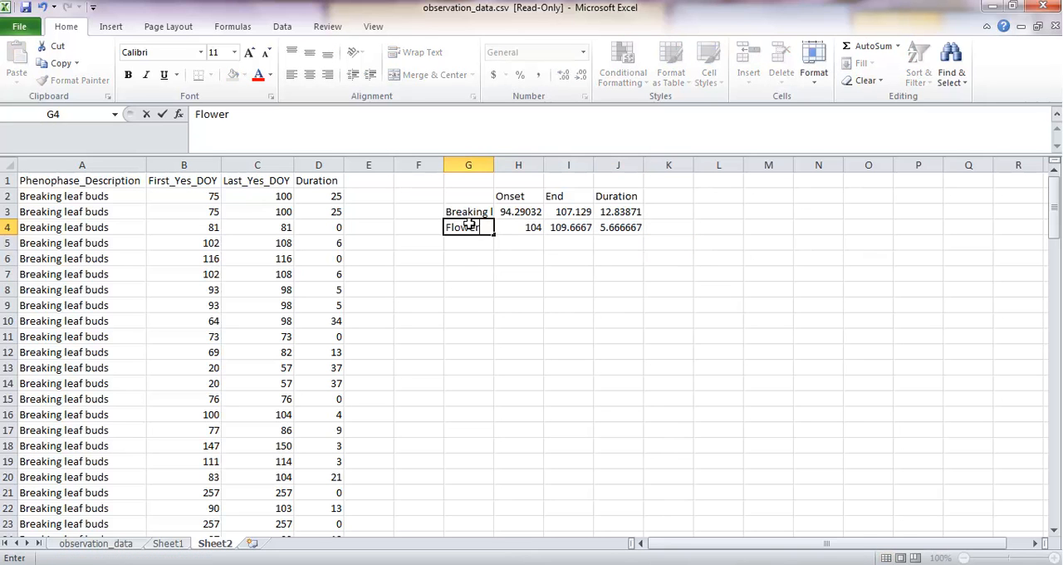
type("s or flower")
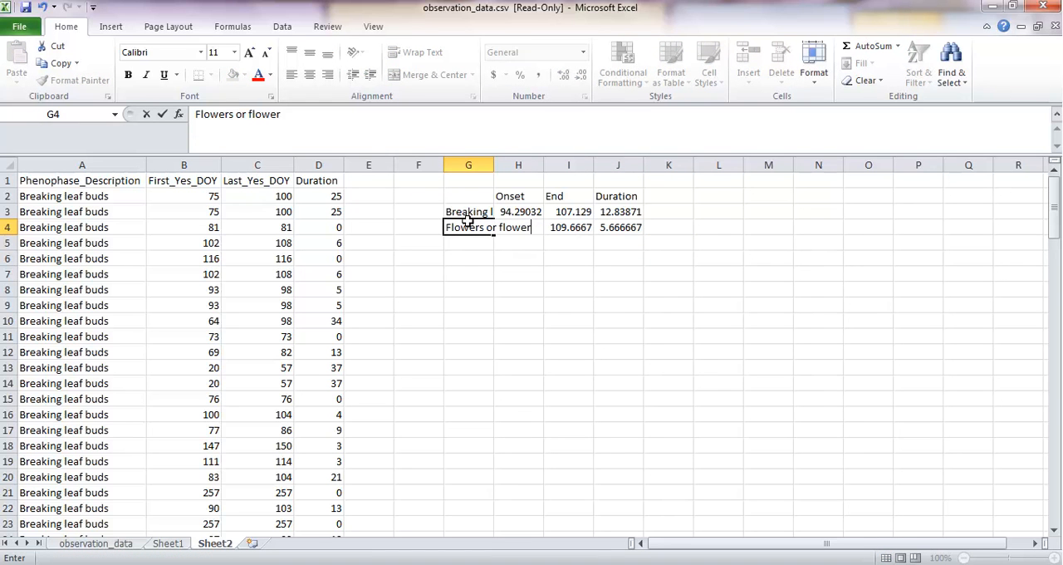
type(" buds")
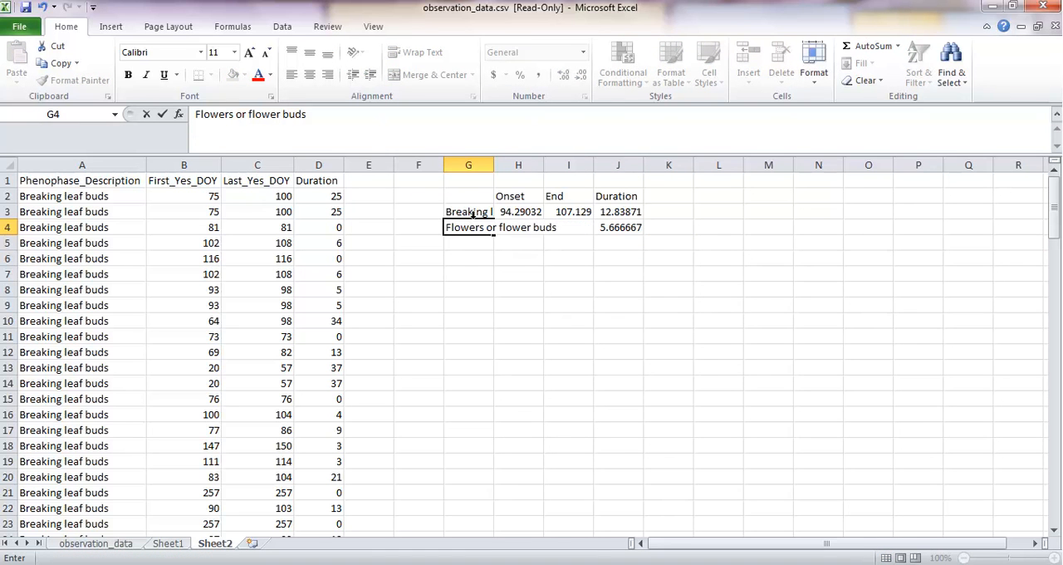
left_click(489, 165)
left_click_drag(493, 165, 582, 165)
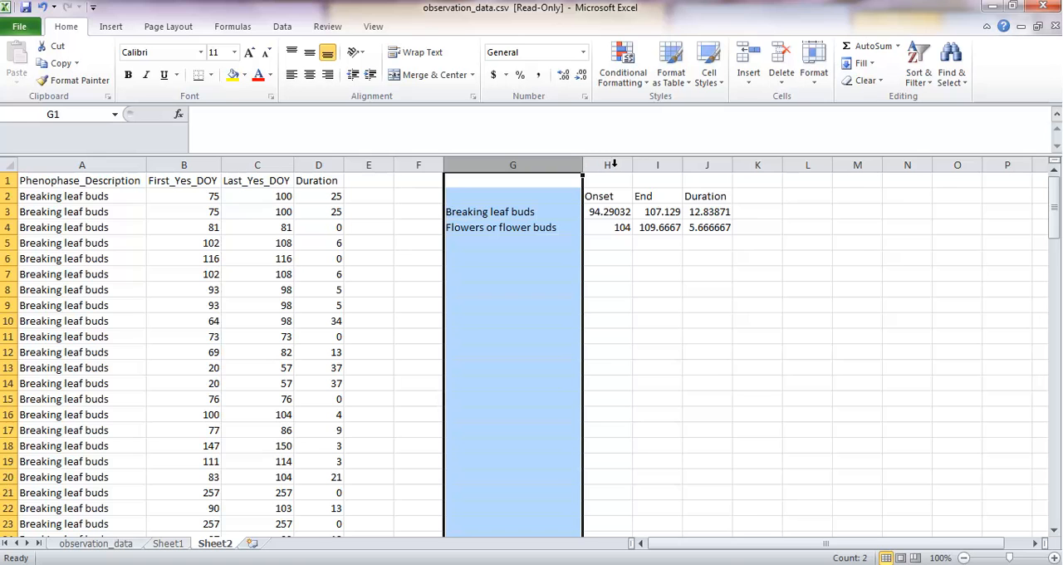
Step: Delete the End column from the summary table, keeping only Onset and Duration
left_click(662, 165)
right_click(662, 165)
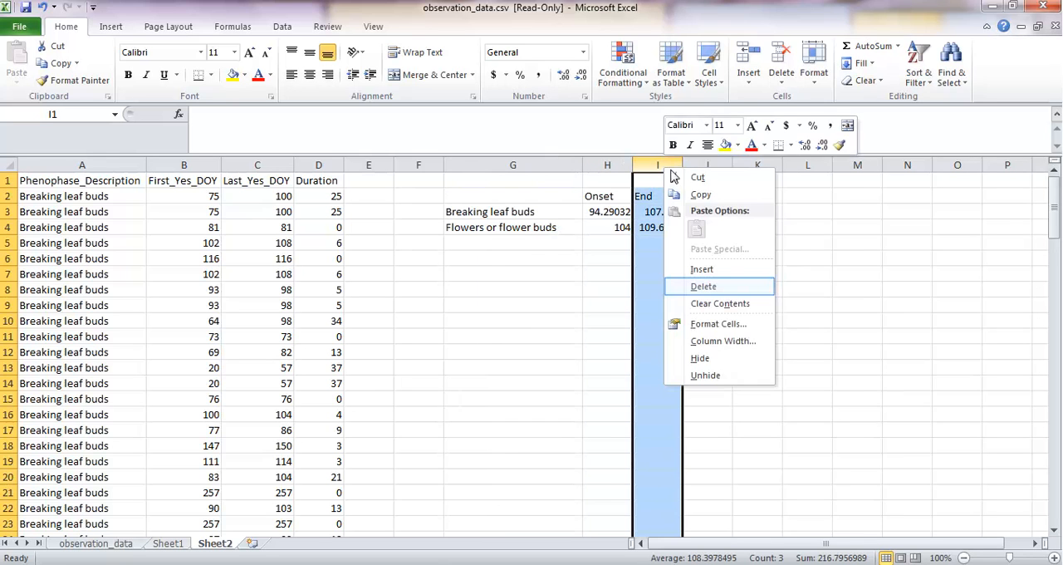
left_click(694, 284)
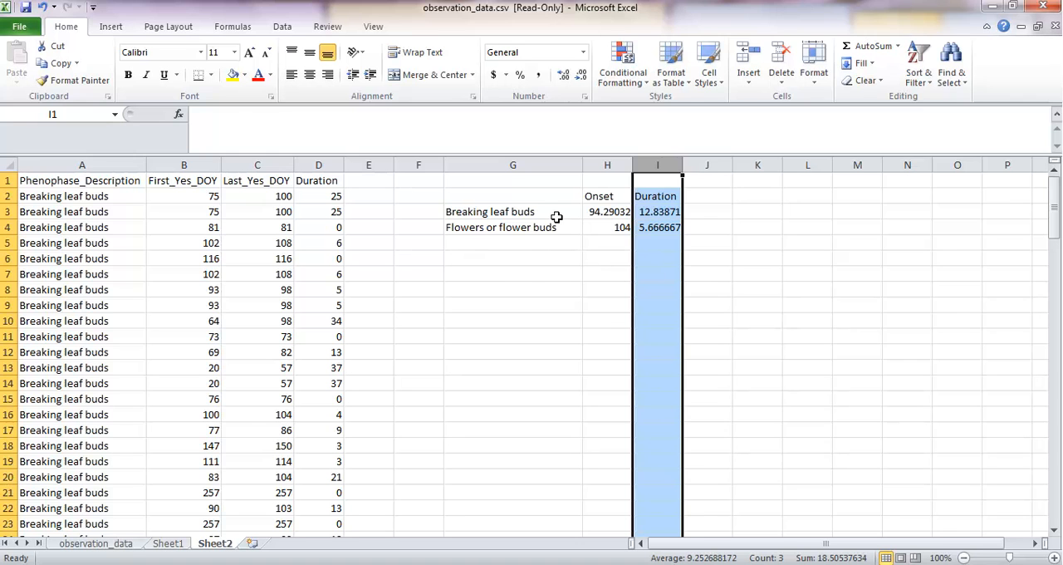
Step: Insert a 2-D stacked bar chart from the phenophase labels and values in G3:I4
left_click_drag(556, 214, 661, 227)
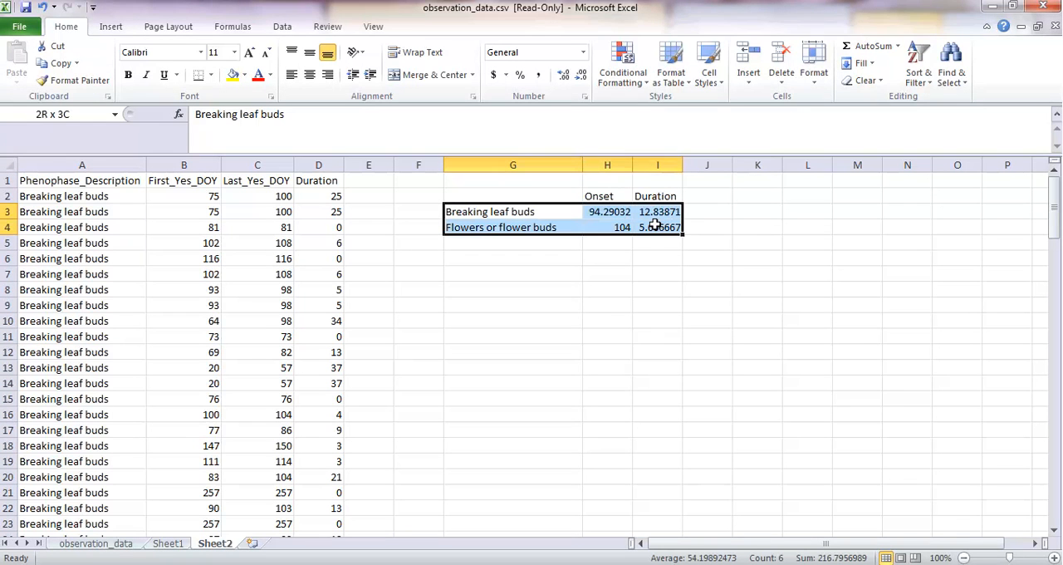
left_click(116, 26)
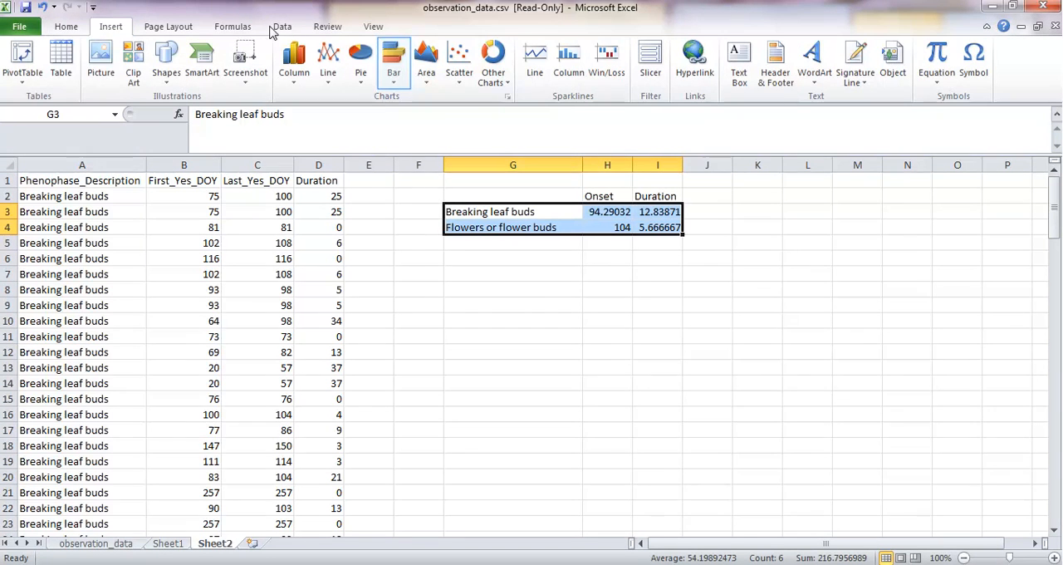
left_click(394, 75)
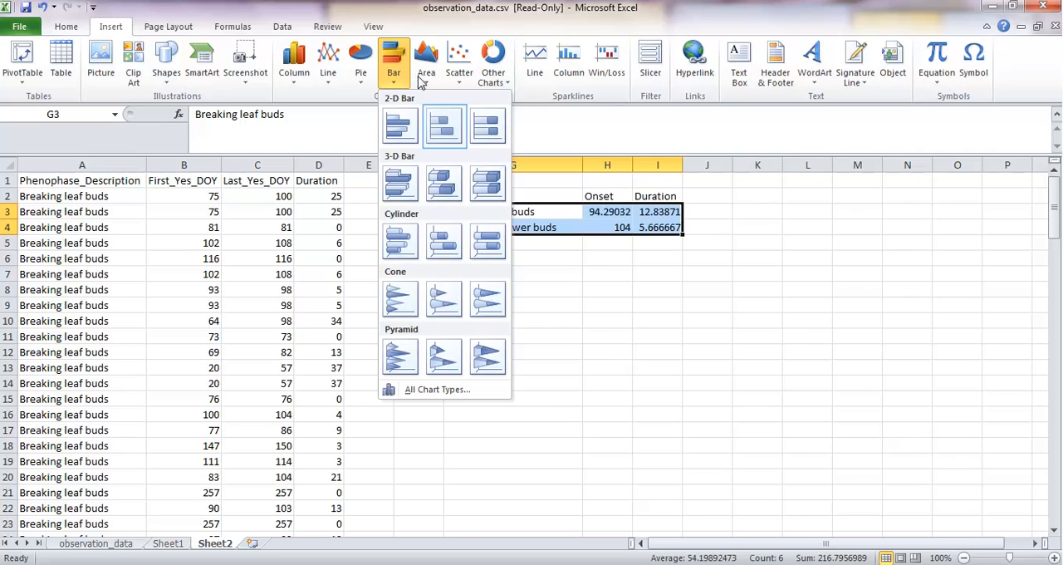
left_click(446, 125)
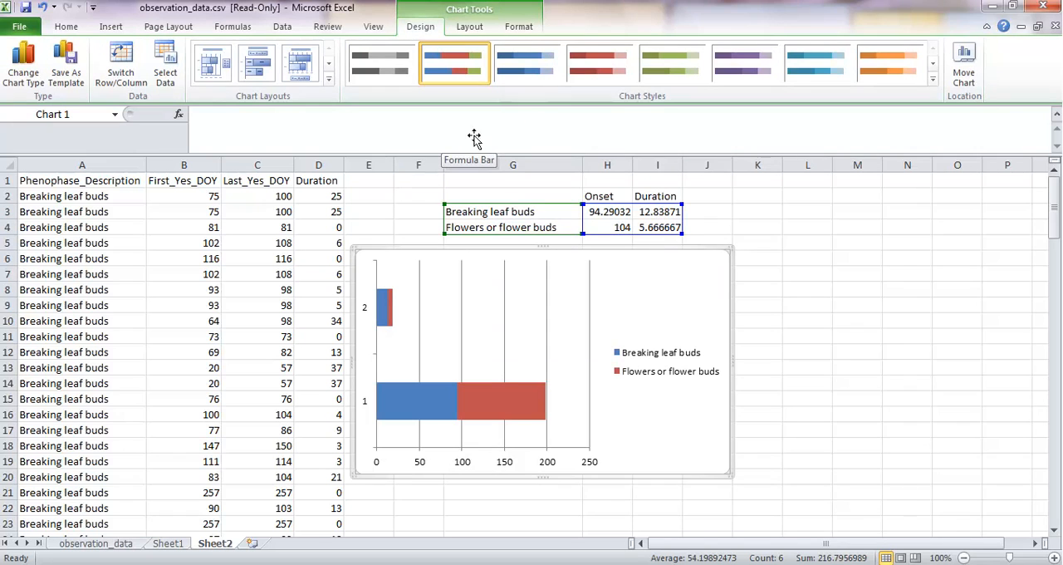
Step: Switch the chart's rows and columns in its data source so the phenophases become the category axis labels
right_click(520, 341)
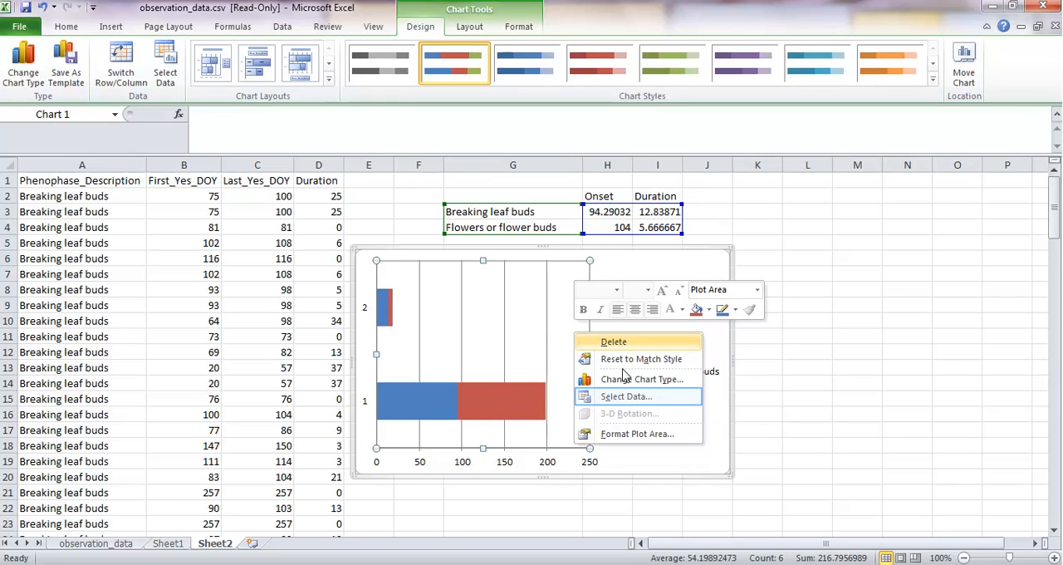
left_click(631, 398)
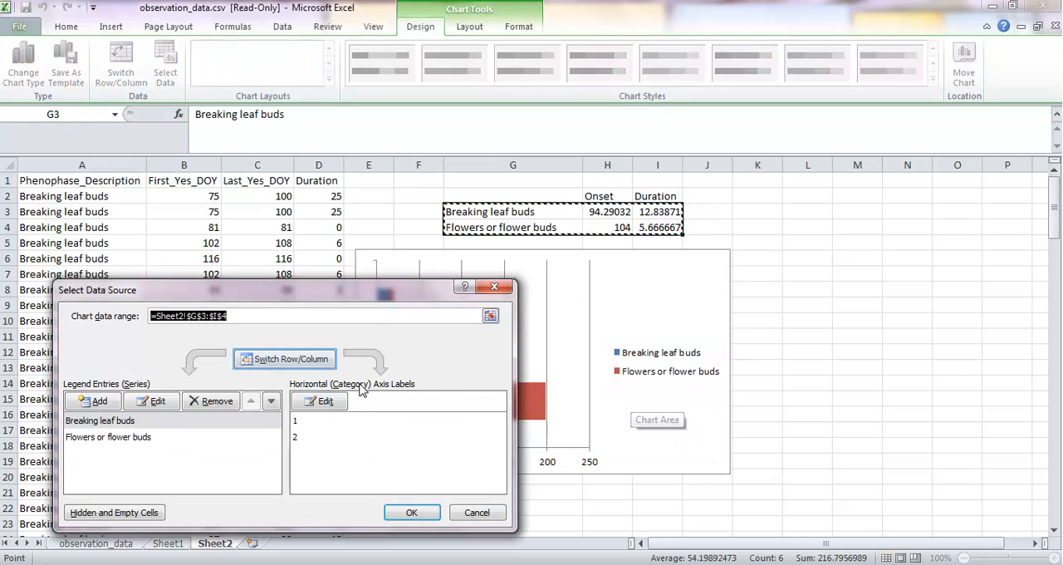
left_click(316, 363)
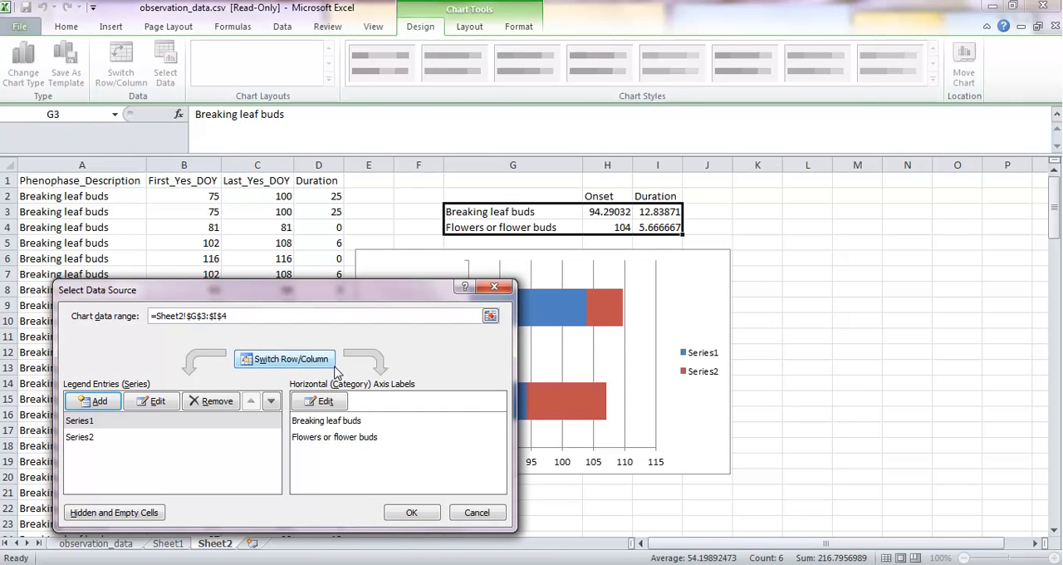
left_click(409, 510)
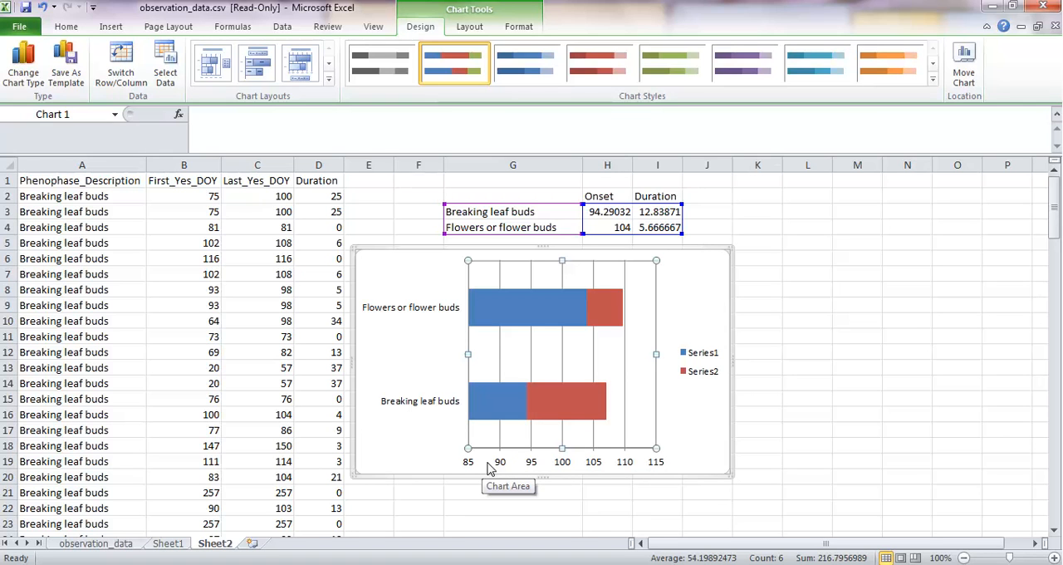
Step: Delete the legend and the vertical gridlines from the stacked bar chart
left_click(526, 314)
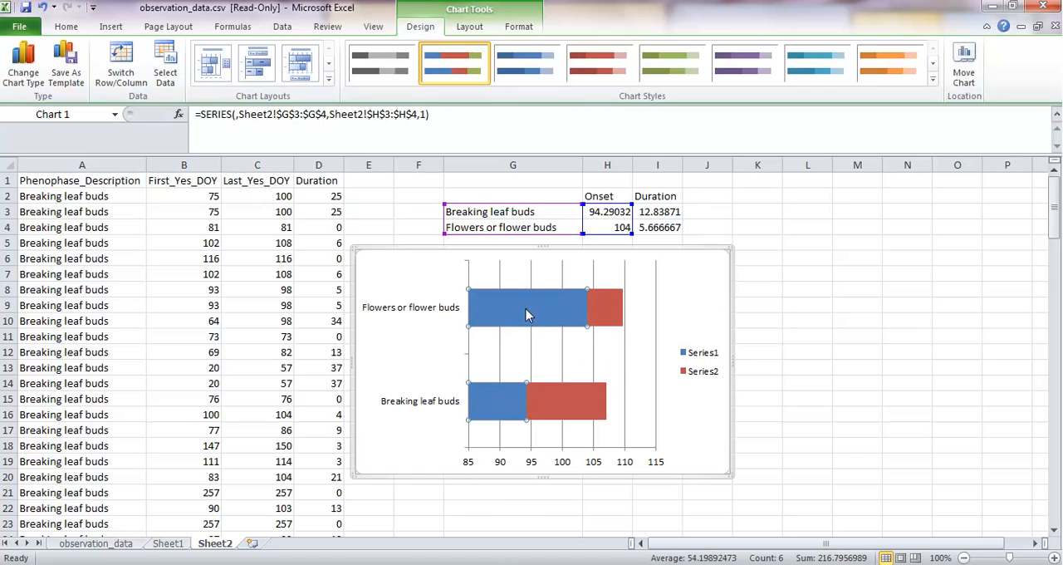
left_click(610, 308)
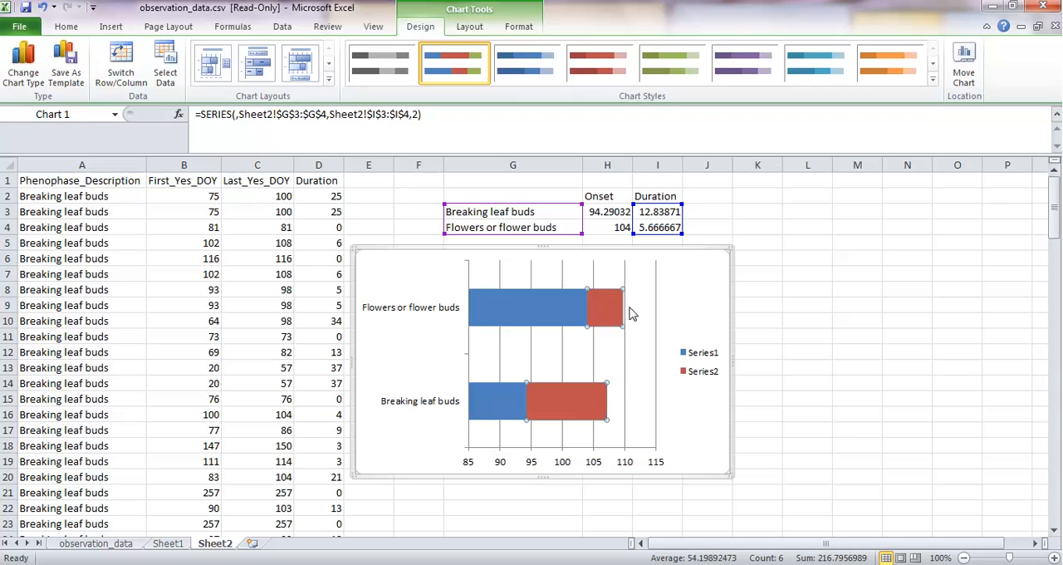
left_click(702, 355)
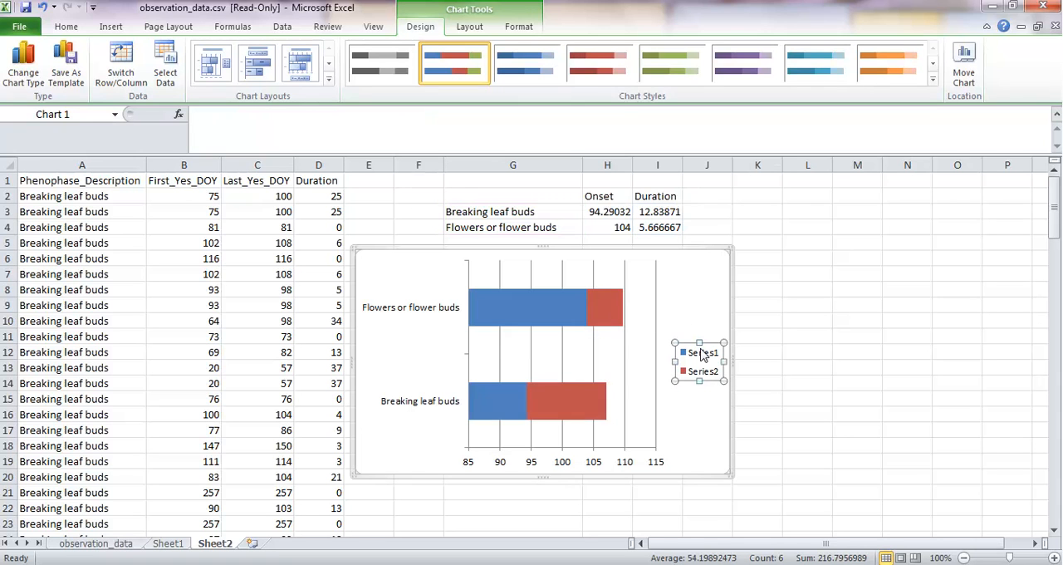
key("Delete")
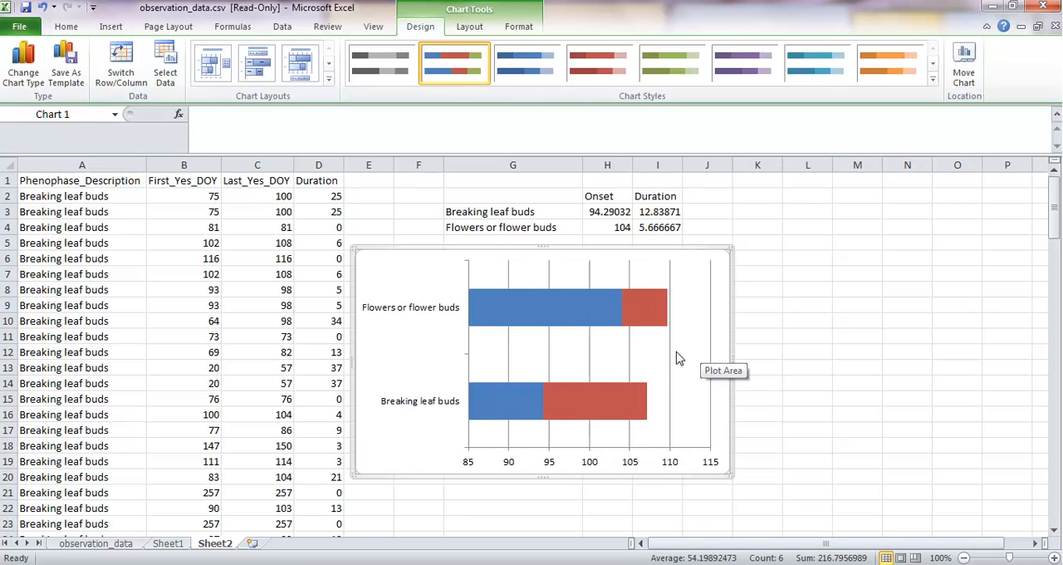
left_click(671, 366)
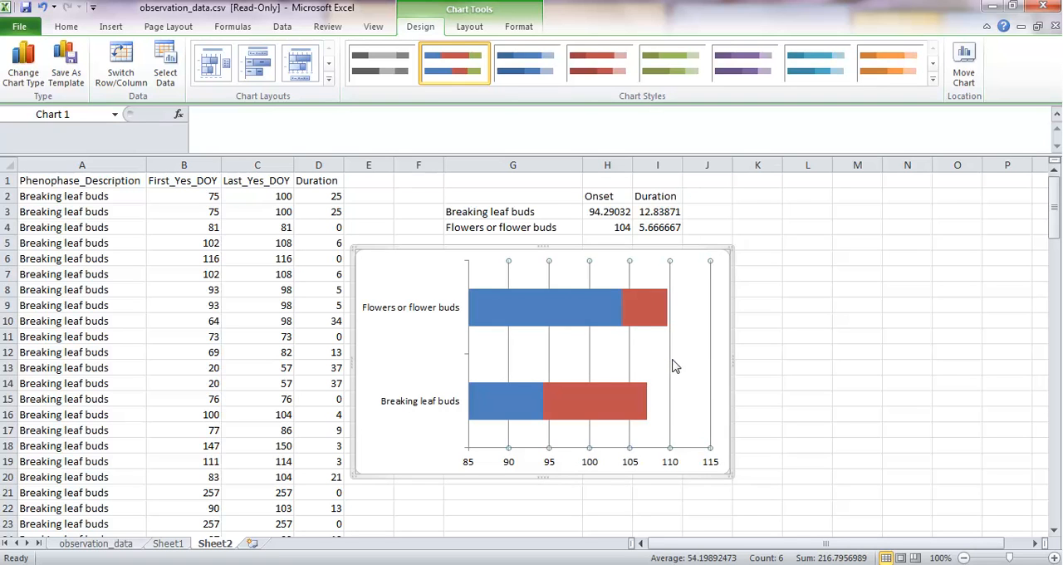
key("Delete")
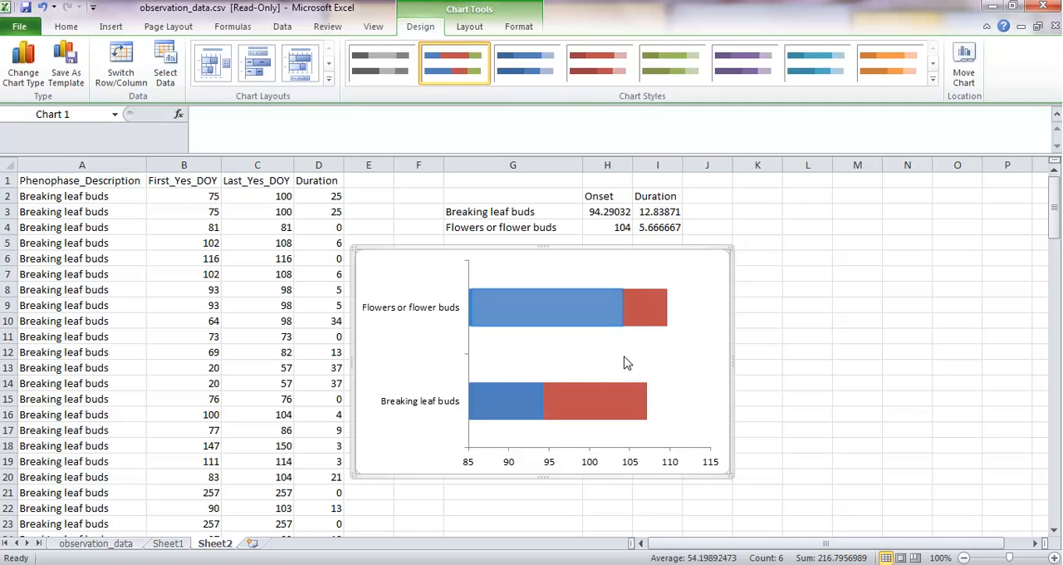
Step: Format the blue onset series with No fill so only the duration bars are coloured
double_click(551, 313)
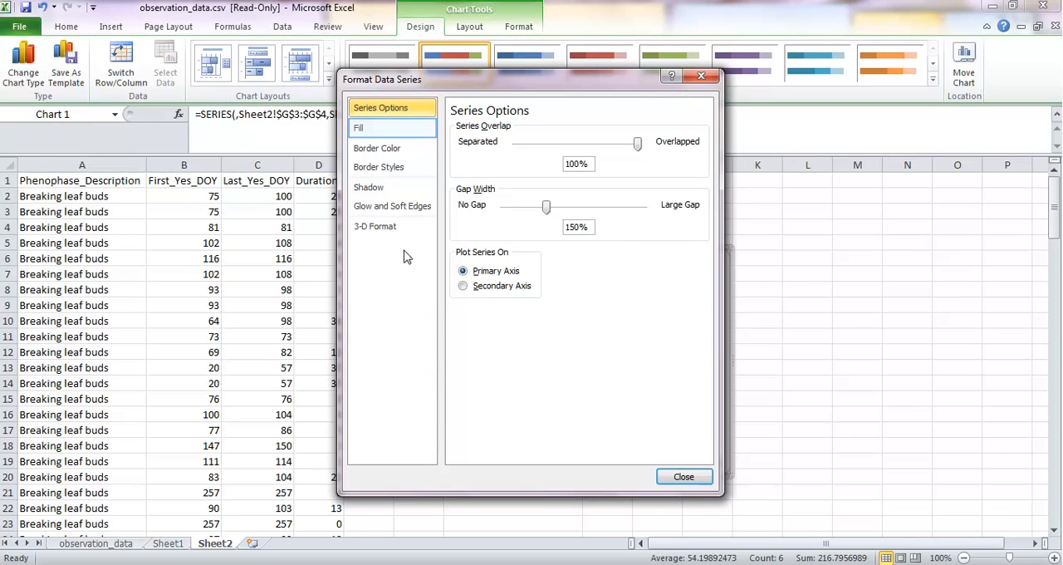
left_click(373, 130)
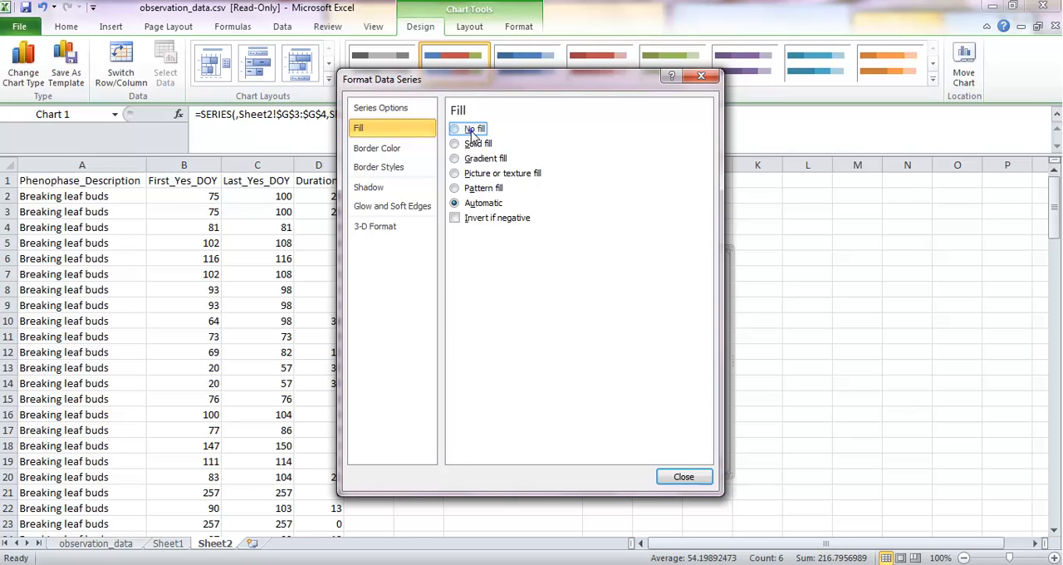
left_click(682, 477)
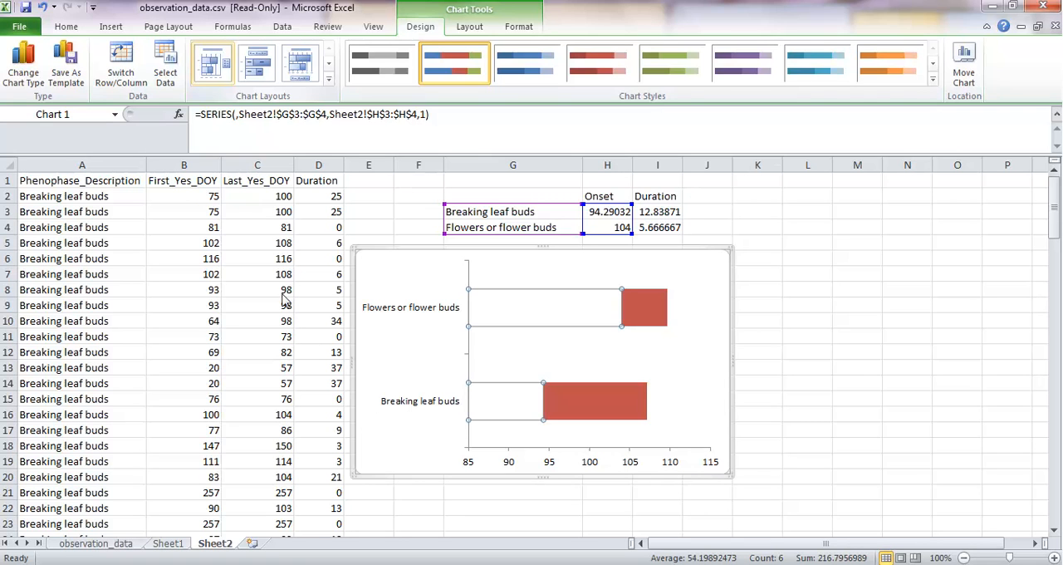
Step: Add a centered overlay chart title reading "Duration of cloned dogwood phenophases in 2013"
left_click(469, 27)
left_click(241, 73)
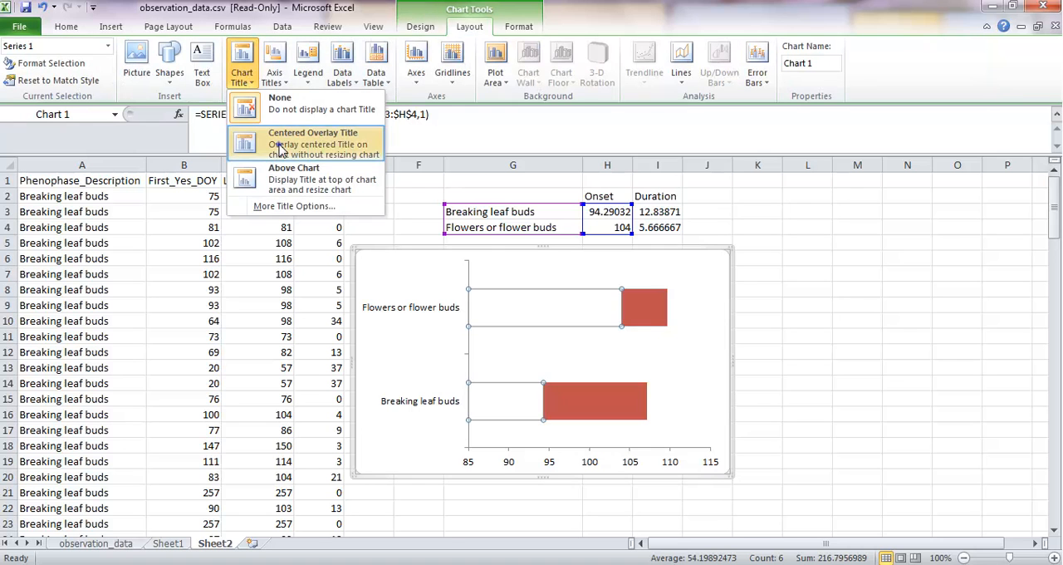
left_click(309, 109)
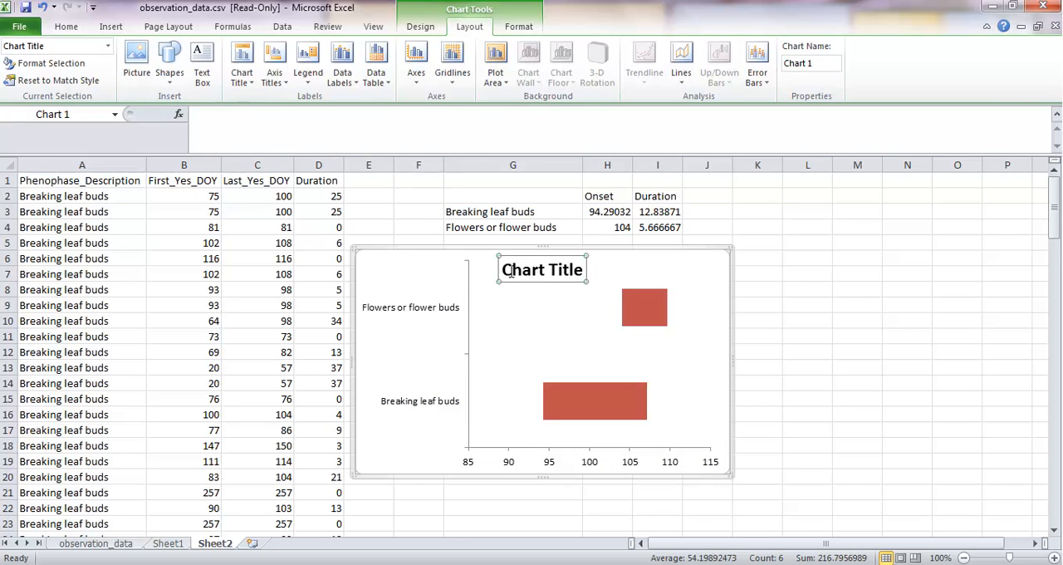
left_click_drag(506, 274, 586, 273)
type("Duration of cloned dogwood phenophases in 2013")
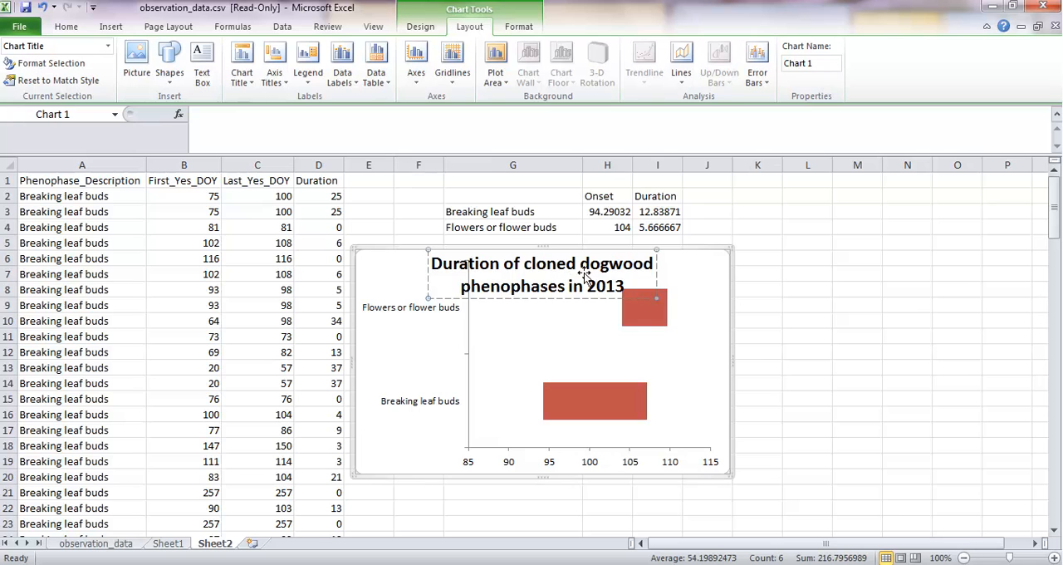
left_click(731, 359)
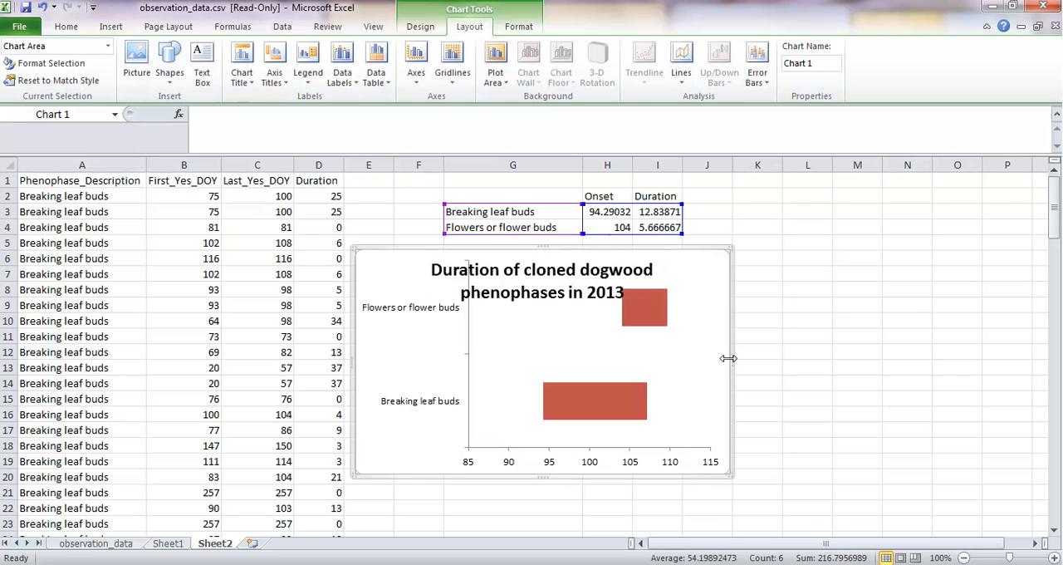
Step: Widen the chart until its title fits on one line and lower the plot area's upper edge to just below the title
left_click_drag(730, 359, 911, 374)
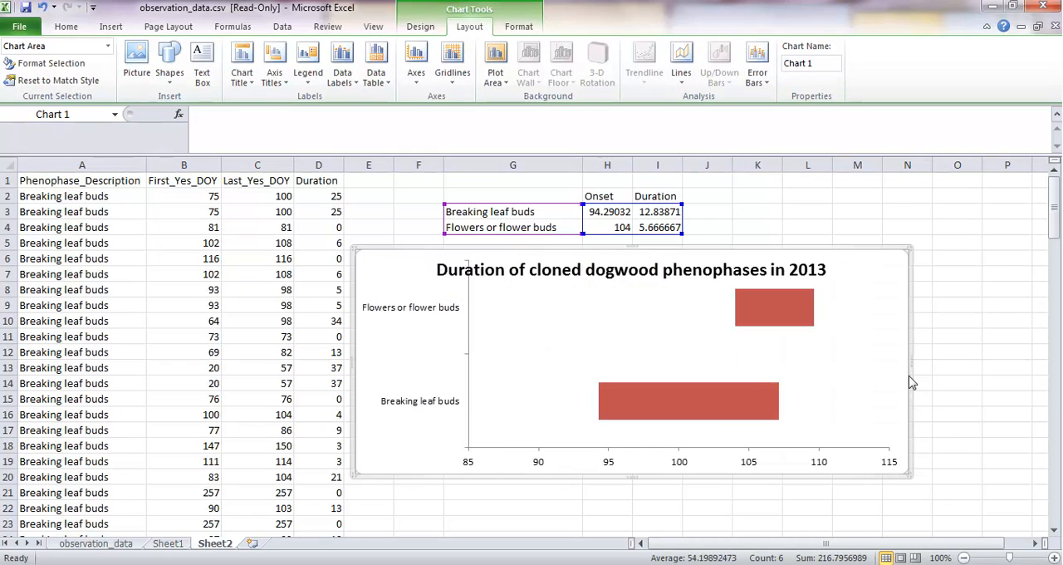
left_click(682, 276)
left_click_drag(677, 259, 677, 279)
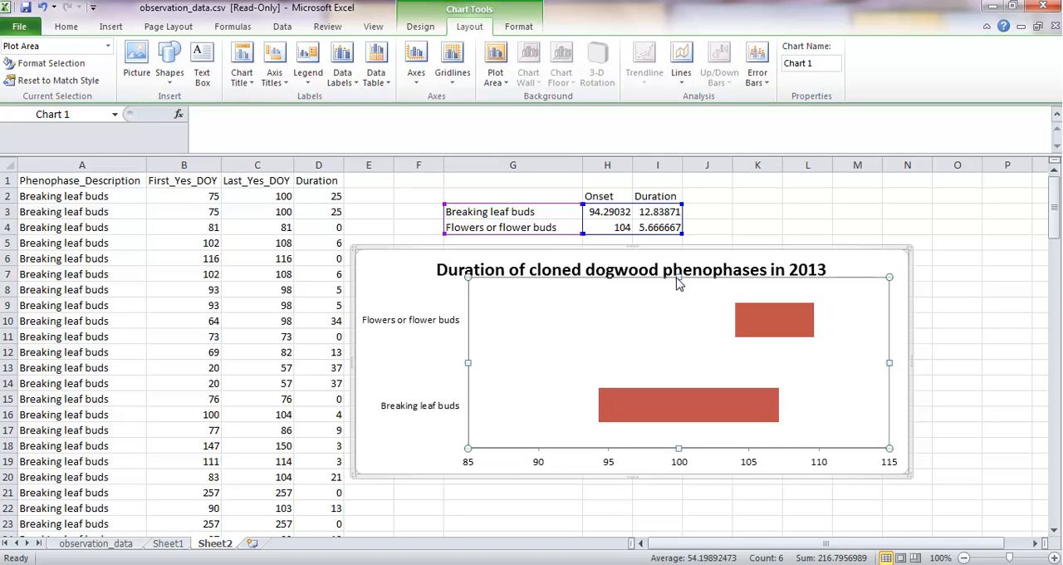
Step: Give only the Flowers or flower buds duration bar a solid fill in standard yellow
double_click(781, 324)
left_click(782, 322)
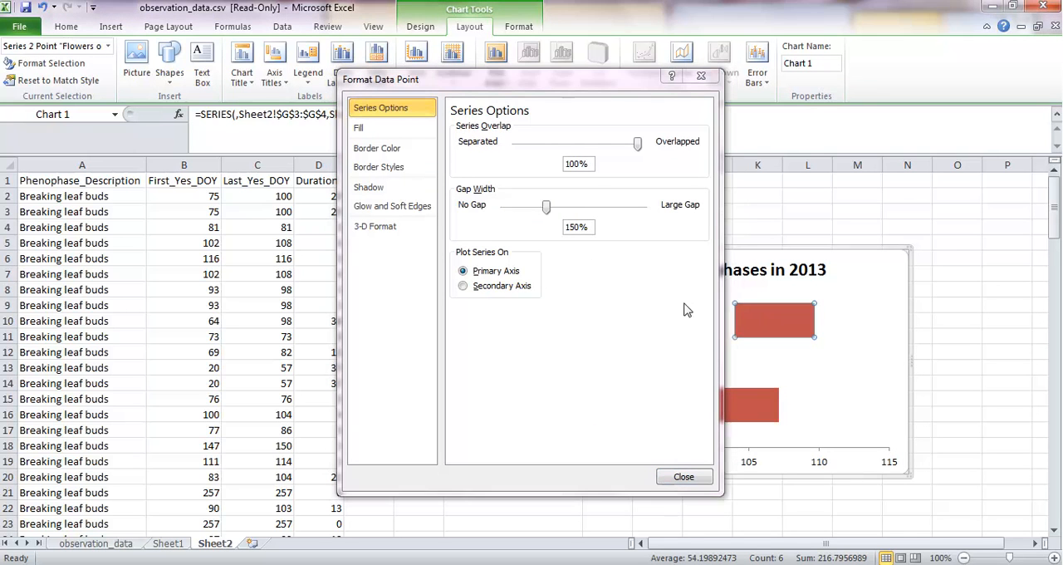
left_click_drag(561, 87, 252, 88)
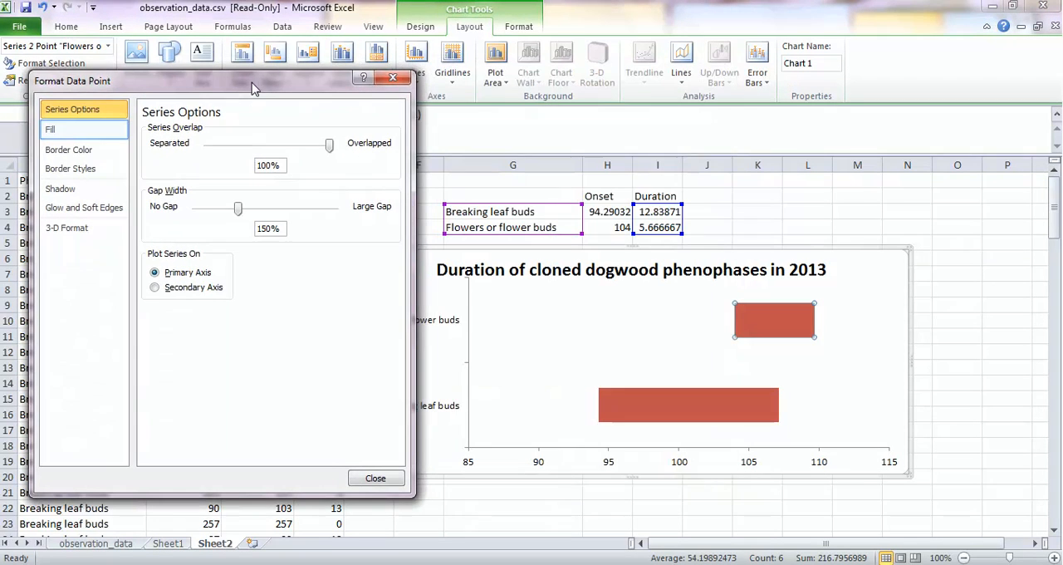
left_click(55, 132)
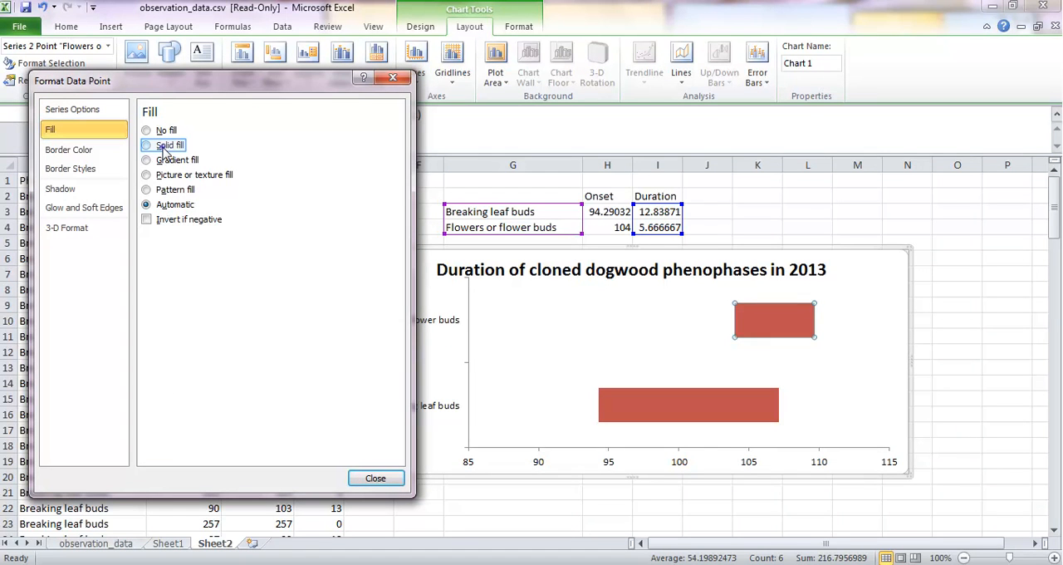
left_click(165, 146)
left_click(221, 254)
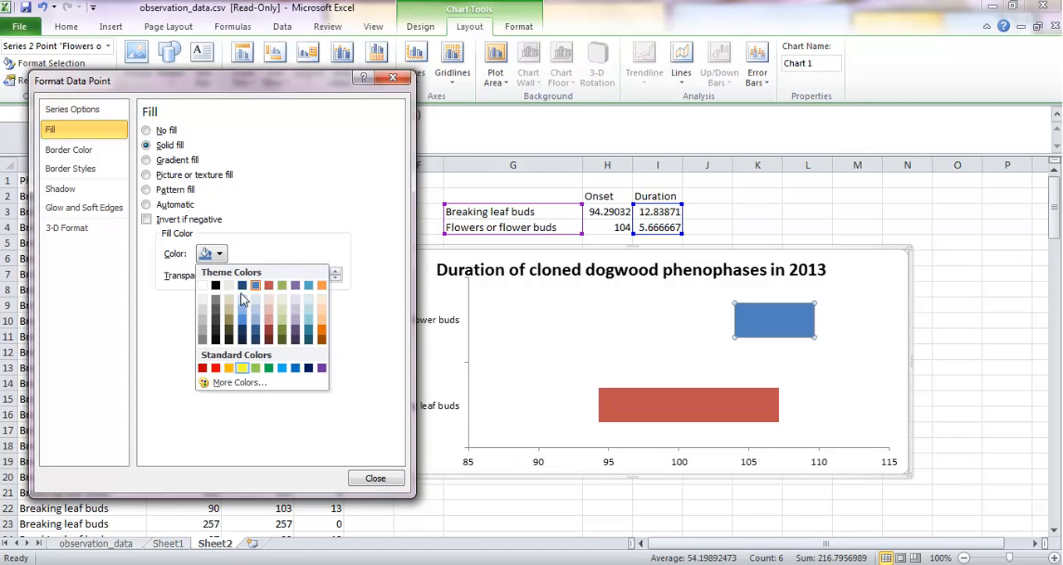
left_click(244, 369)
Step: Give the Breaking leaf buds duration bar a solid fill in standard light green and close the formatting dialog
left_click(635, 407)
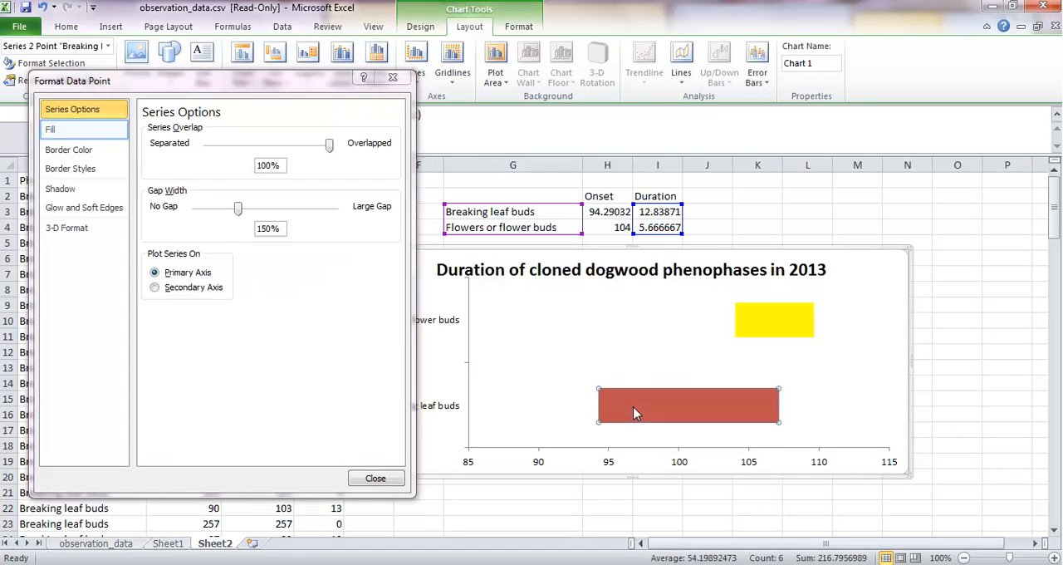
left_click(51, 131)
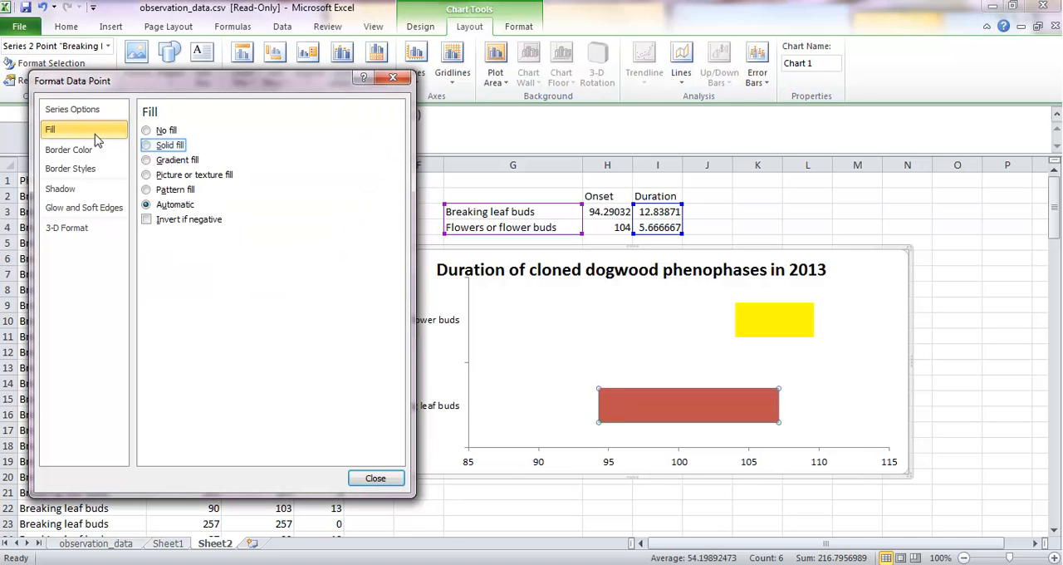
left_click(166, 146)
left_click(221, 253)
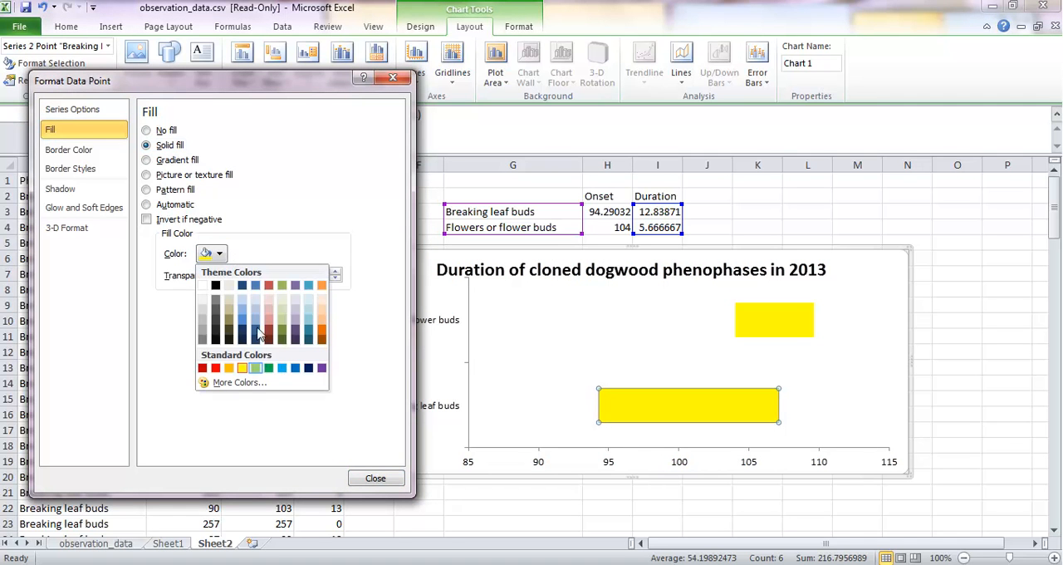
left_click(258, 369)
left_click(371, 479)
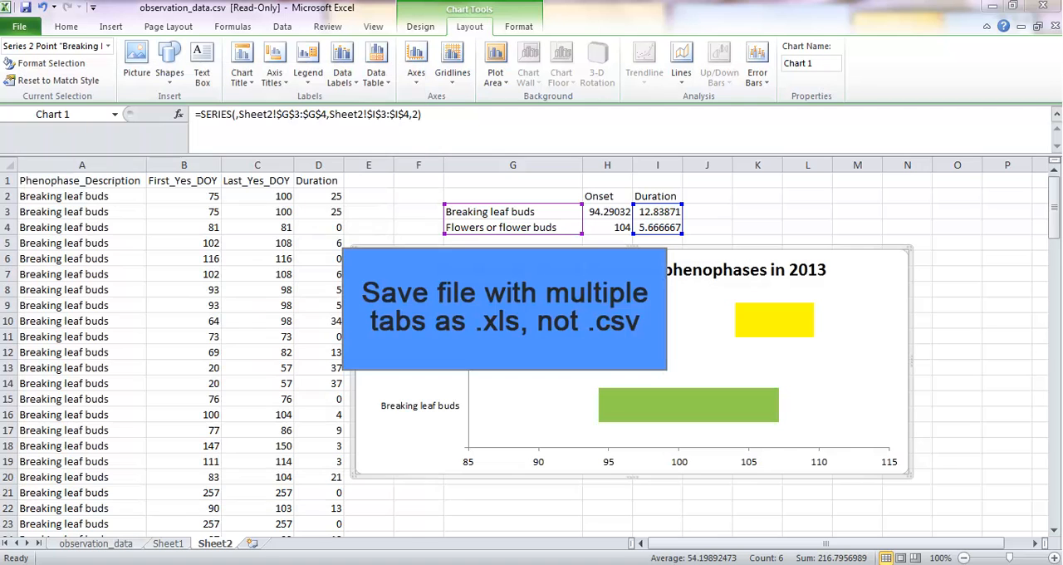